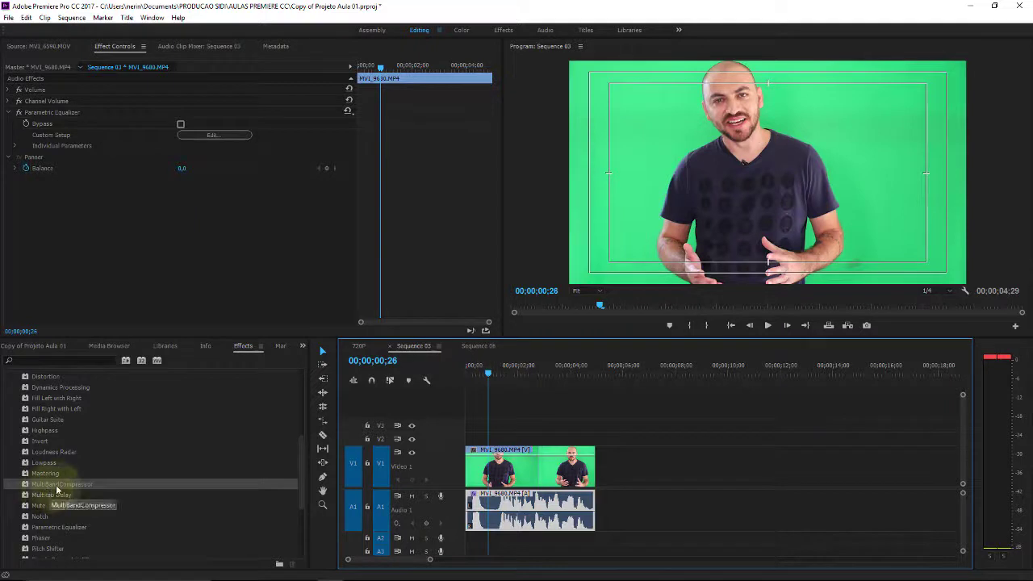
Drag MultiBand Compressor from Audio Effects onto the MV1_9680.MP4 audio clip on track A1.
mouse_move(56, 489)
left_mouse_down()
mouse_move(494, 504)
mouse_move(502, 513)
left_mouse_up()
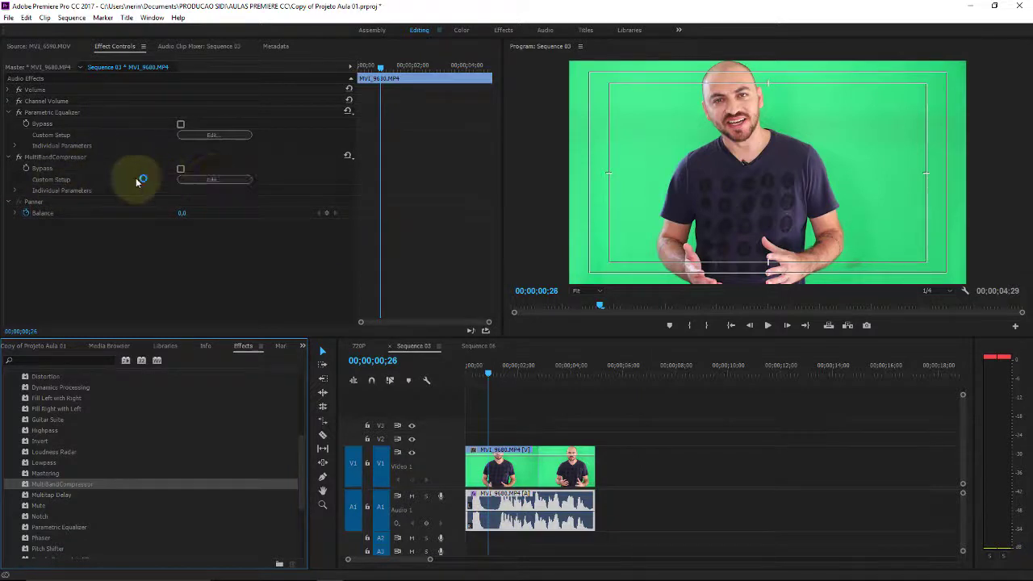
Open the compressor's Custom Setup editor, move it to the upper left, and play from the sequence start.
left_click(217, 184)
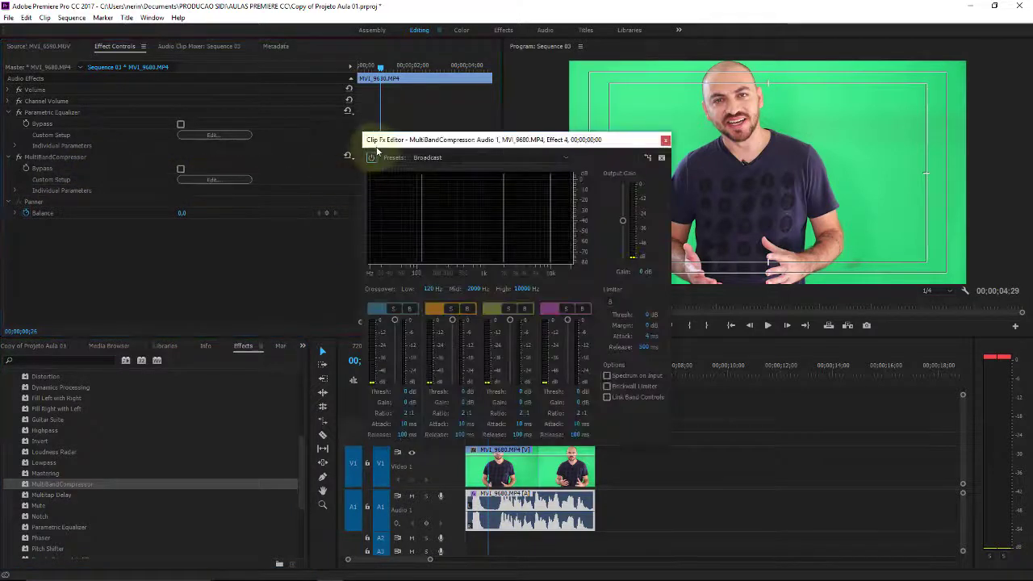
left_click_drag(444, 139, 225, 67)
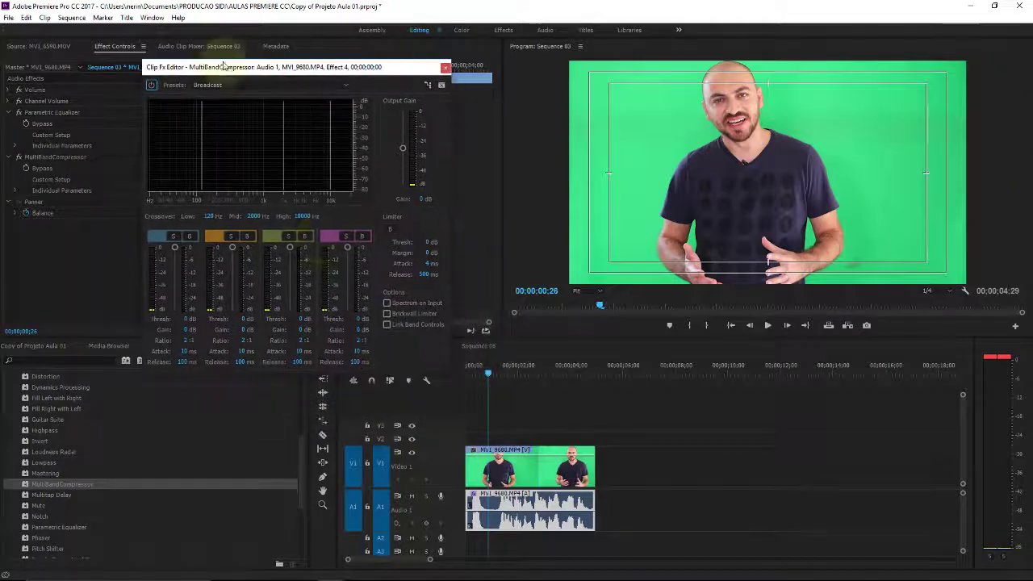
left_click_drag(490, 374, 467, 374)
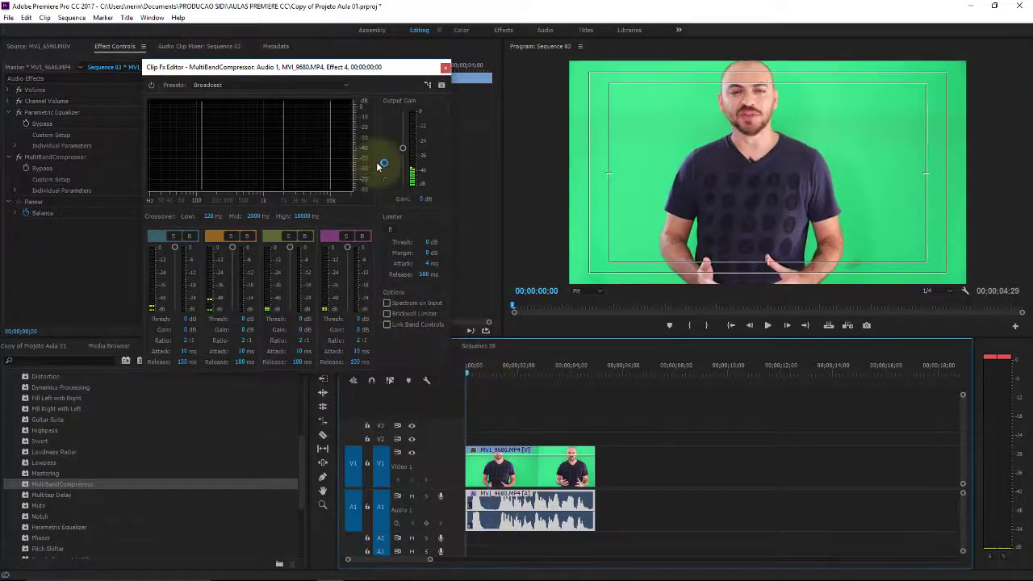
mouse_move(348, 71)
left_mouse_down()
mouse_move(348, 111)
mouse_move(315, 153)
left_mouse_up()
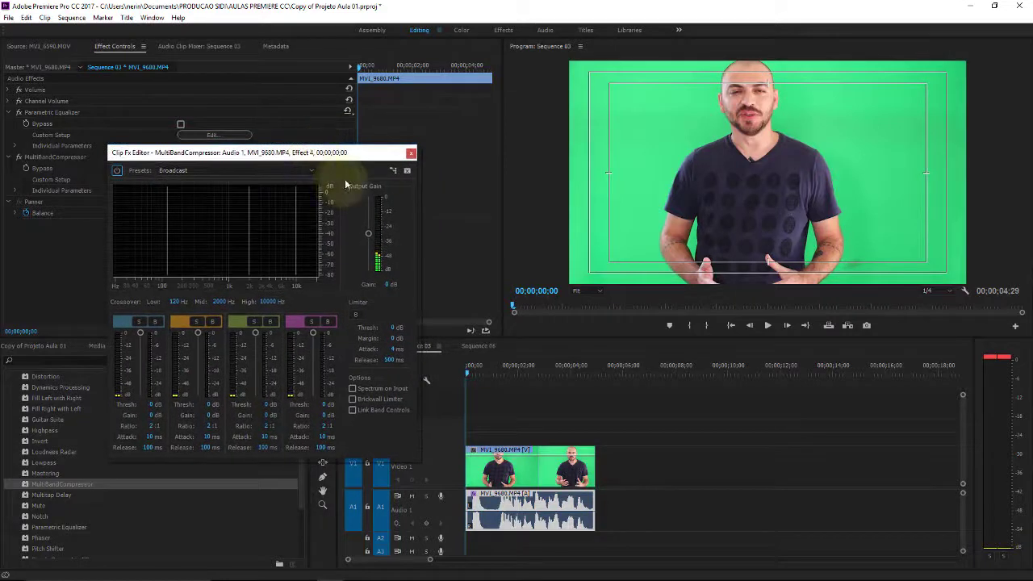
key("space")
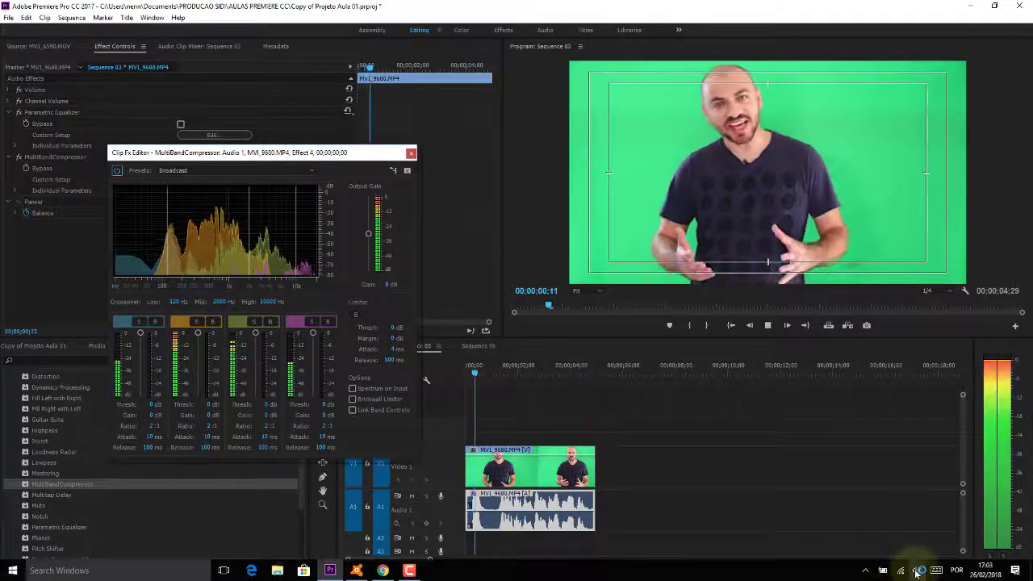
Adjust the Windows speaker volume and bring the compressor's Output Gain down to about -3 dB.
left_click(917, 571)
left_click_drag(946, 546, 910, 547)
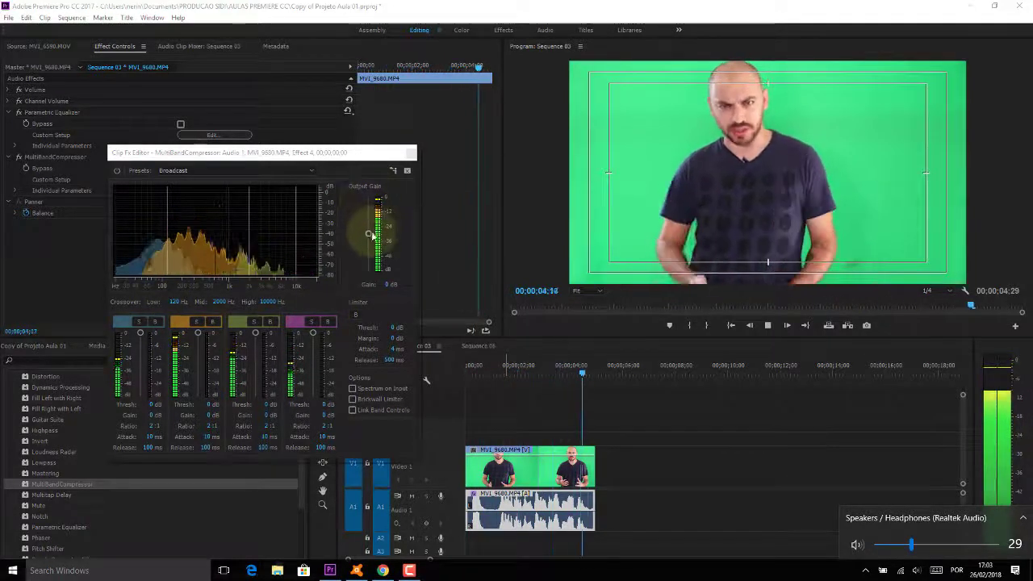
left_click_drag(372, 235, 371, 253)
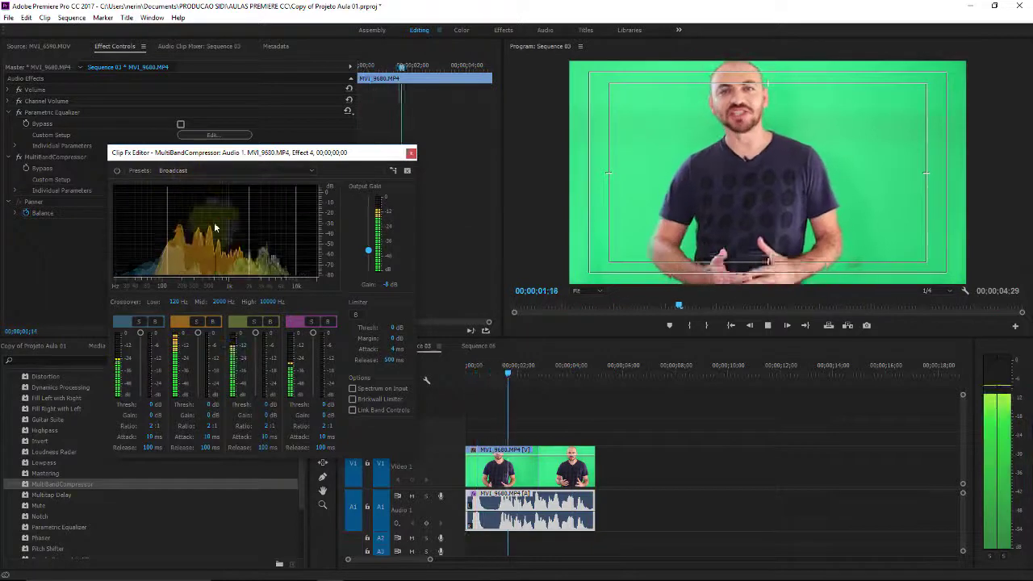
mouse_move(879, 573)
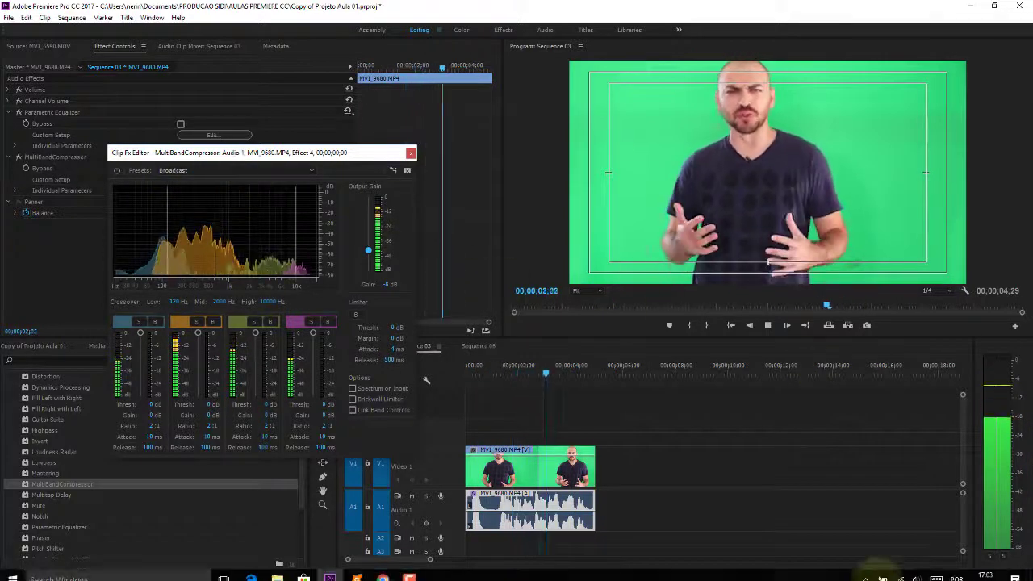
left_click(917, 569)
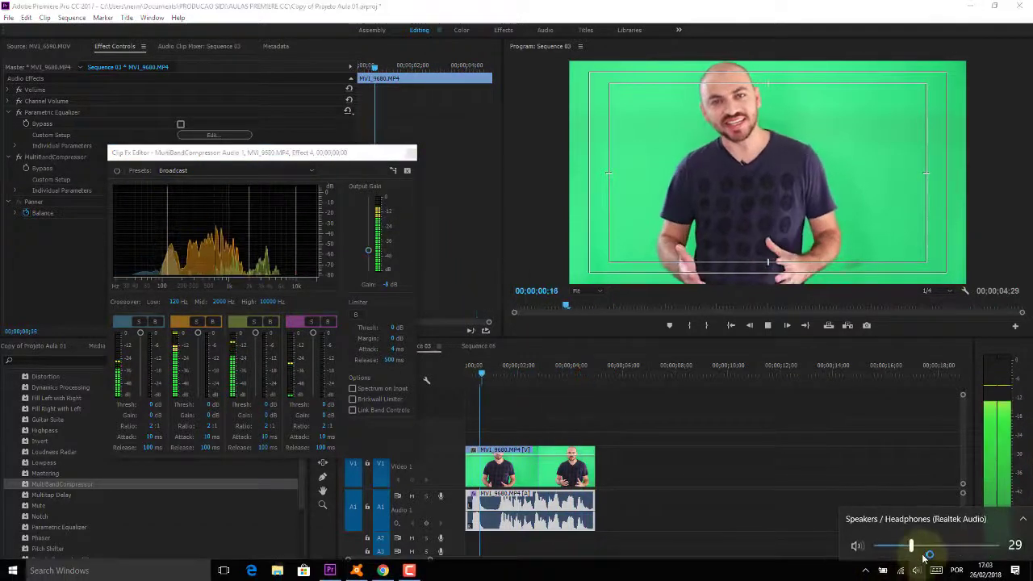
left_click_drag(912, 547, 955, 547)
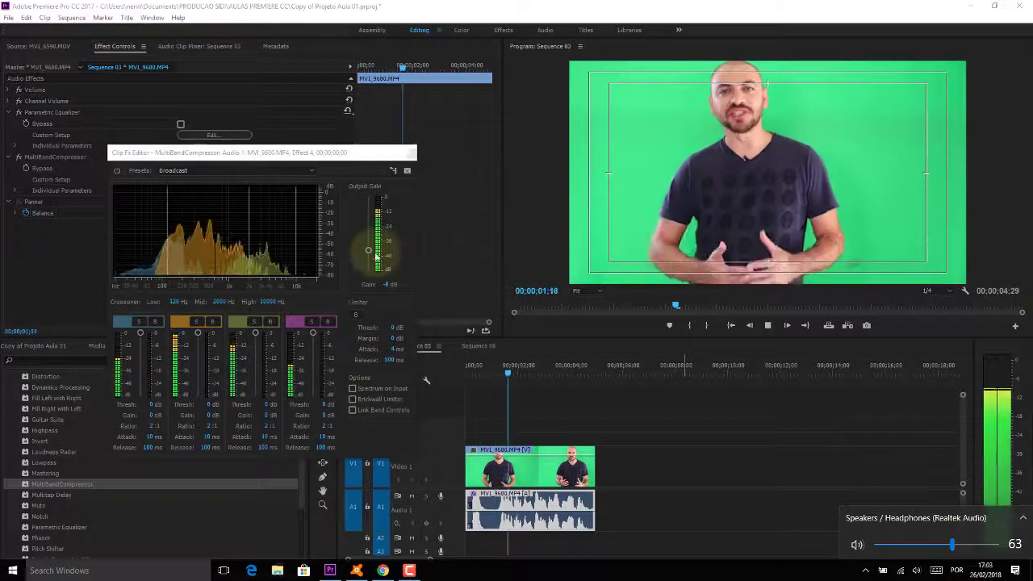
left_click_drag(369, 250, 371, 246)
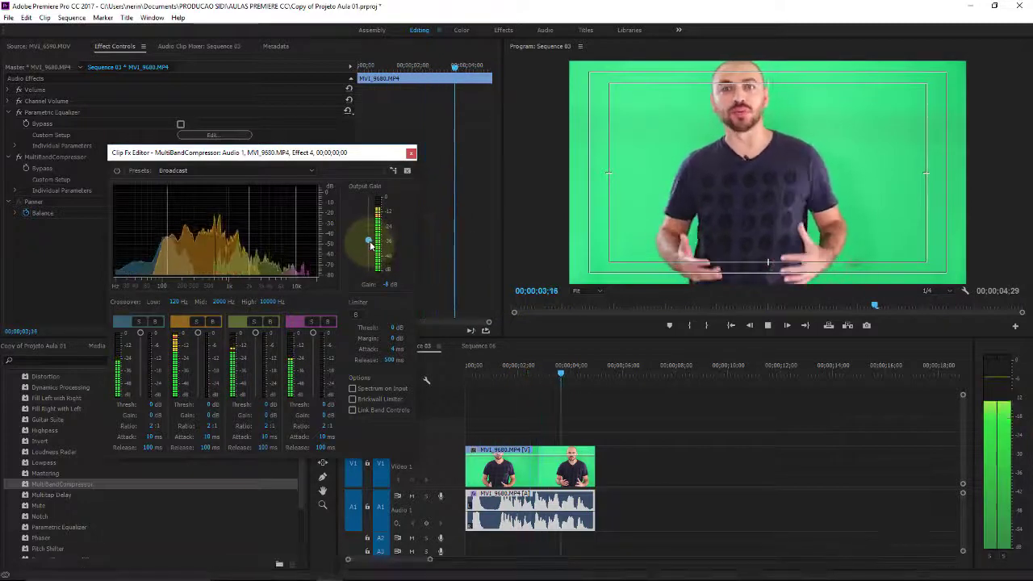
Cycle through Classical Master, Broadcast, Classical Master and De-Esser presets, finishing on Drums.
left_click(224, 172)
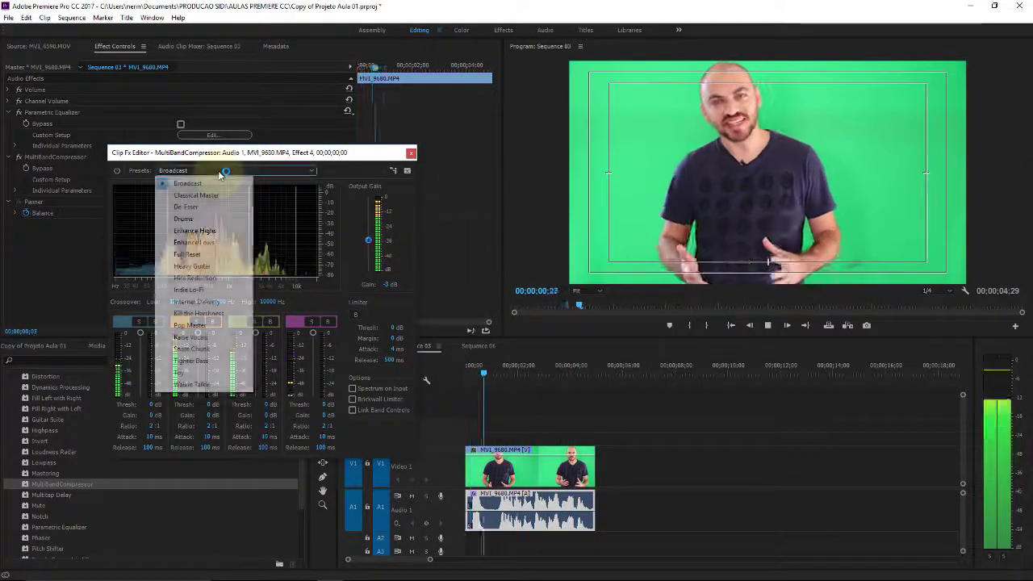
left_click(223, 196)
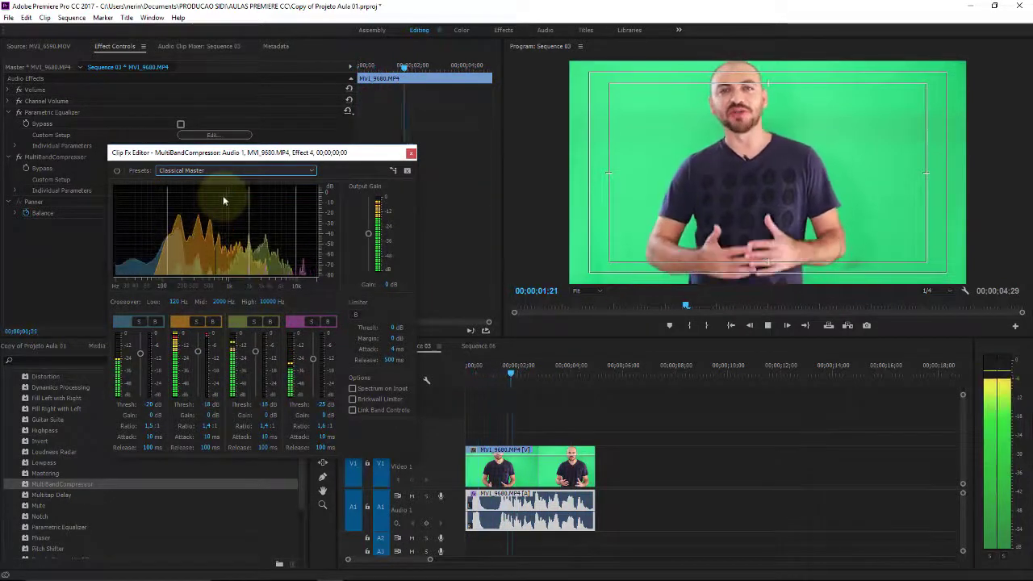
left_click(226, 170)
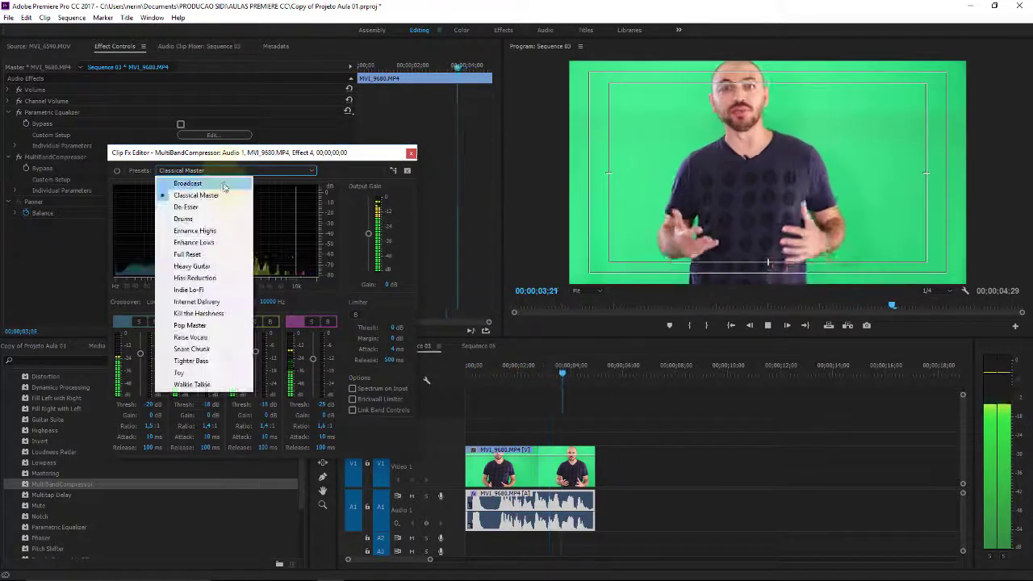
left_click(223, 185)
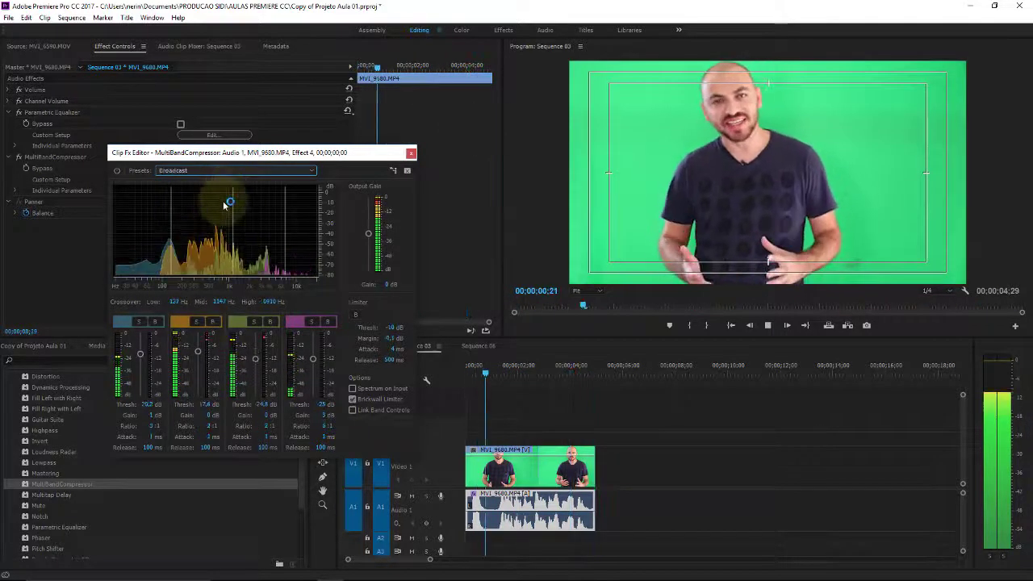
left_click(226, 170)
left_click(235, 199)
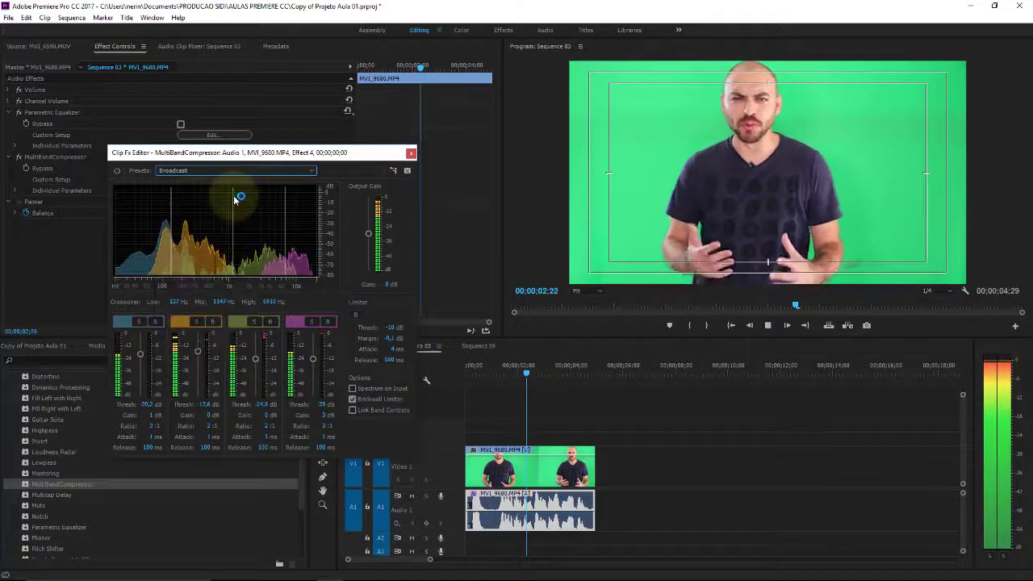
left_click(226, 170)
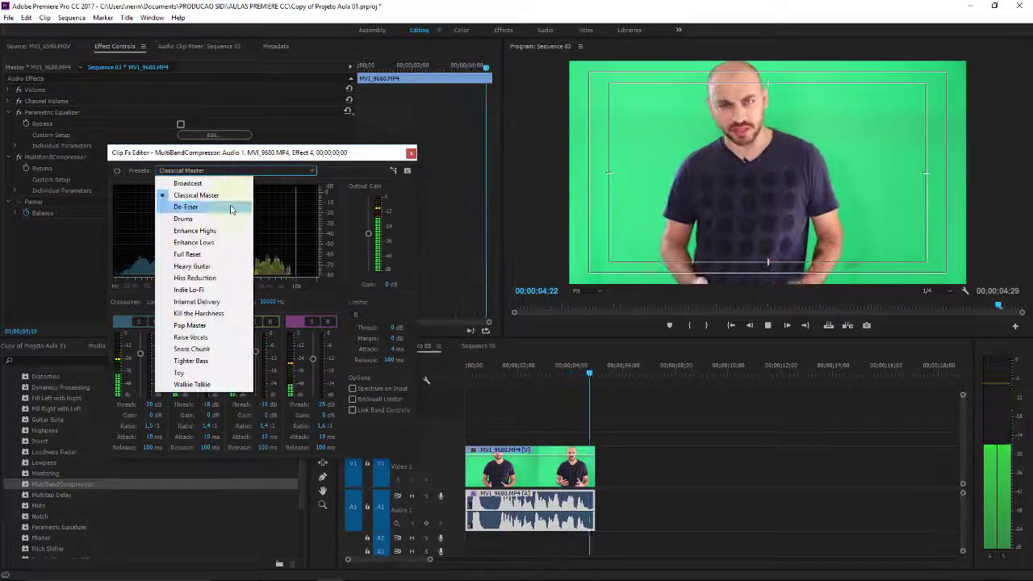
left_click(230, 206)
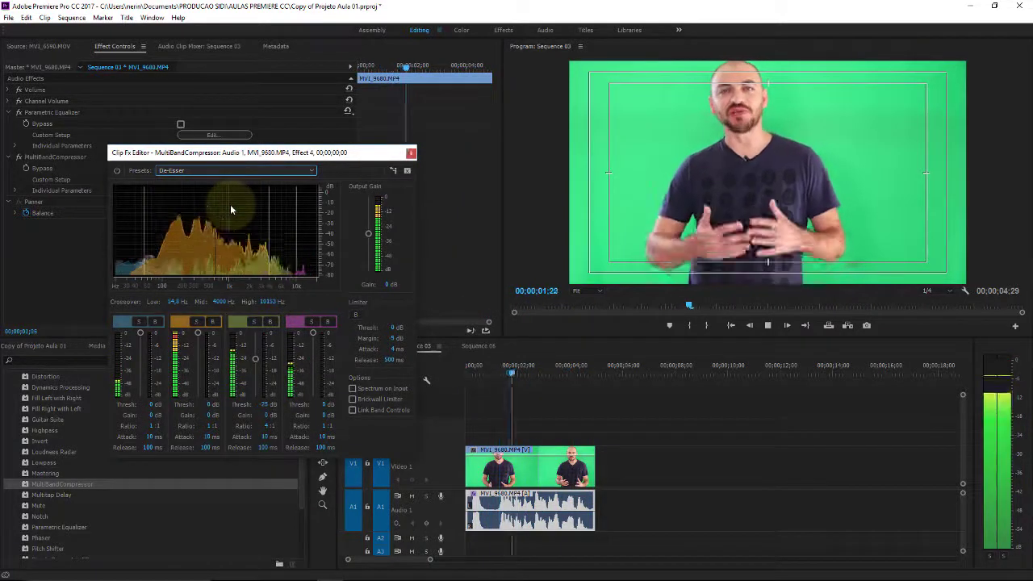
left_click(233, 170)
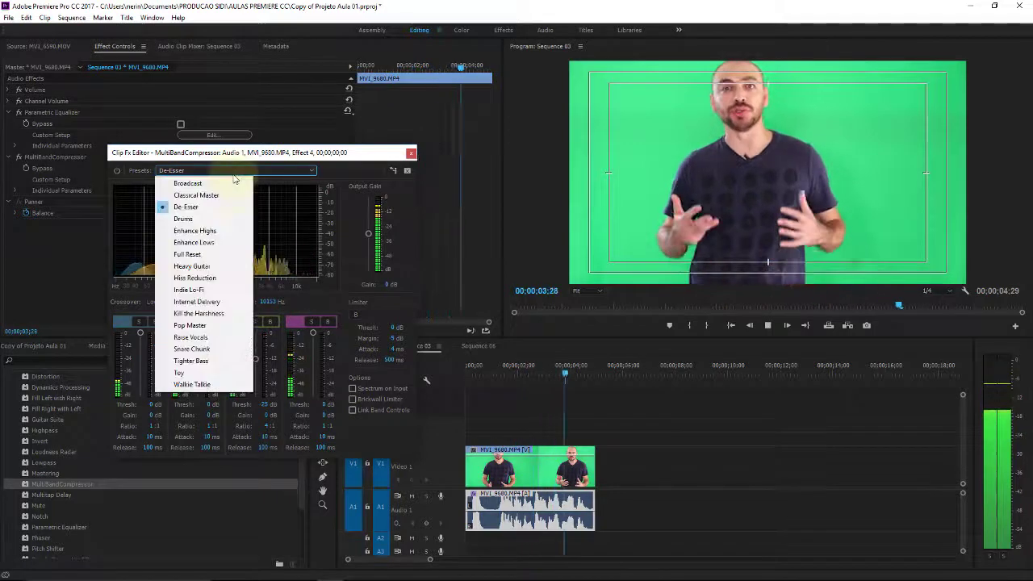
left_click(219, 220)
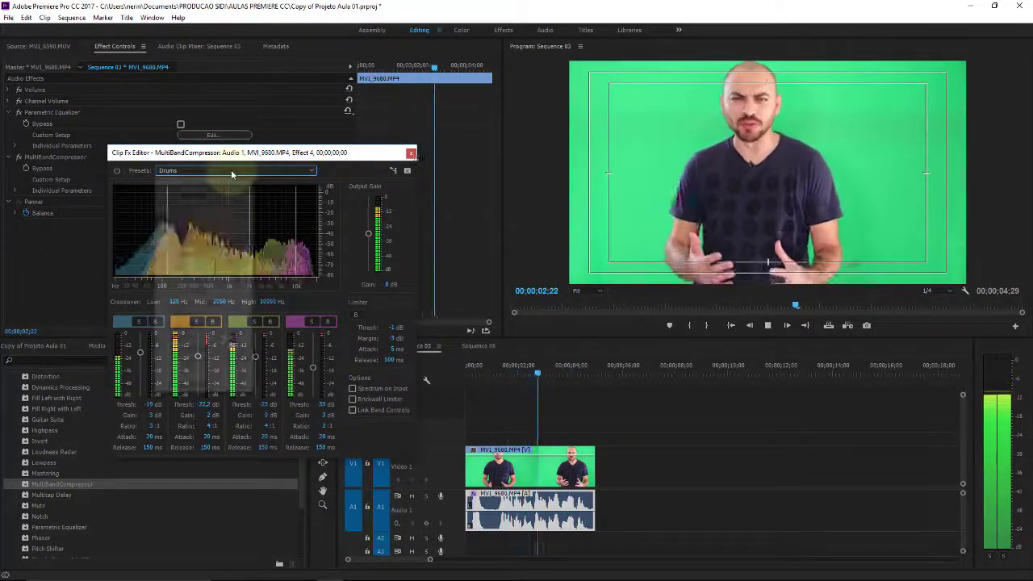
Try the Enhance Highs and Enhance Lows compressor presets.
left_click(230, 170)
left_click(215, 233)
left_click(230, 170)
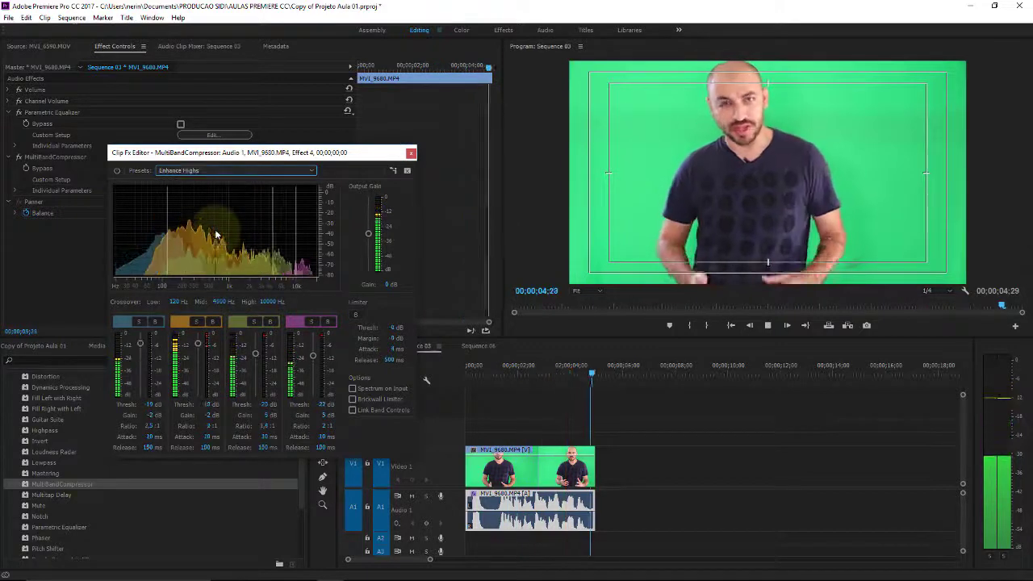
left_click(202, 231)
left_click(228, 170)
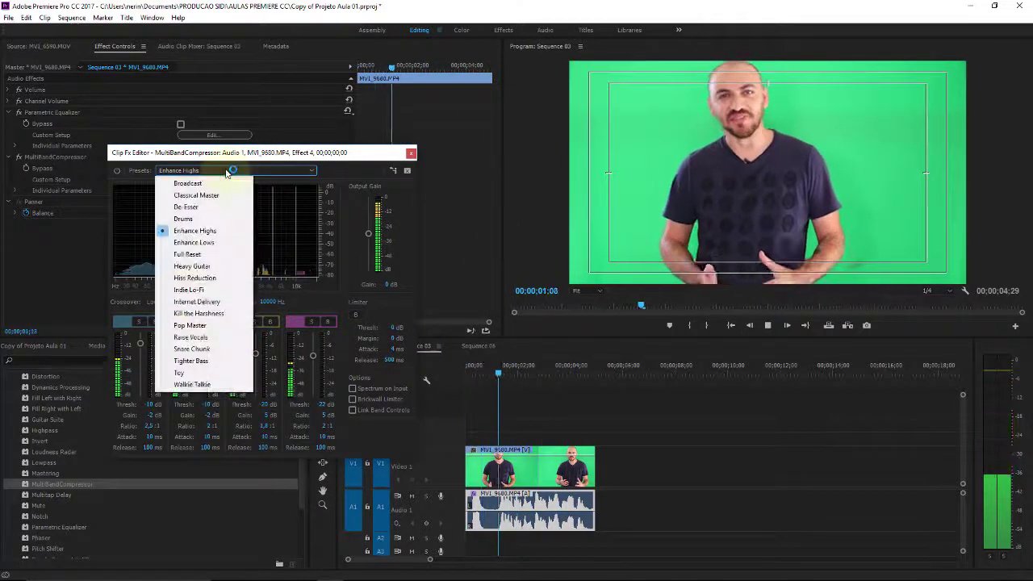
left_click(224, 242)
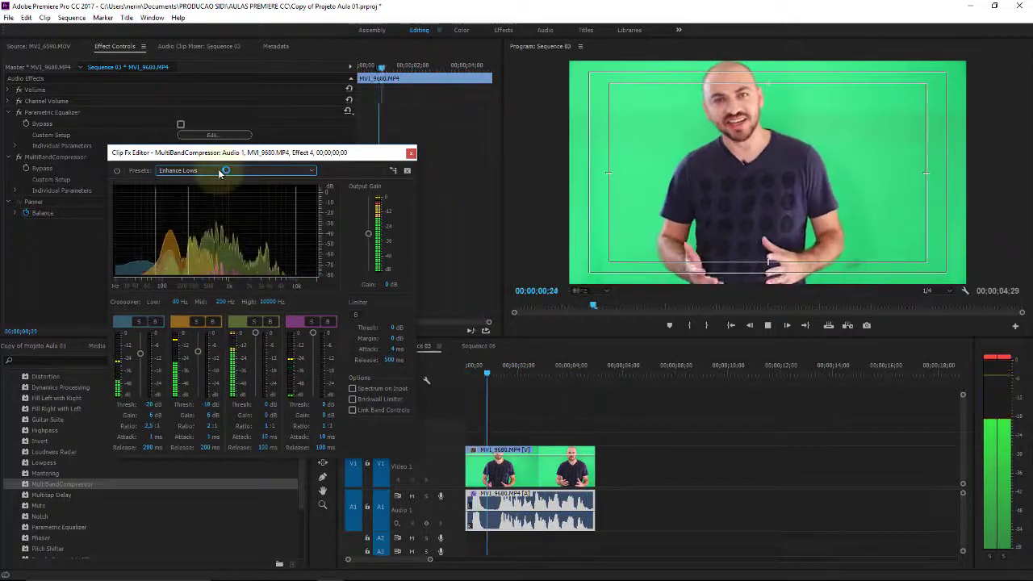
Apply Full Reset, then Heavy Guitar with crossovers at 800, 1200 and 8000 Hz.
left_click(230, 170)
left_click(206, 255)
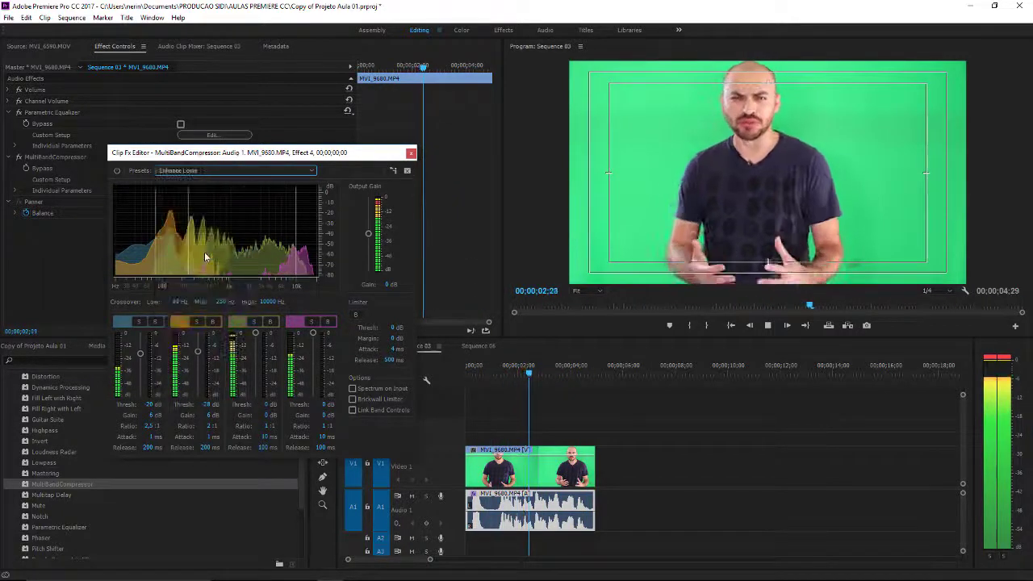
left_click(199, 171)
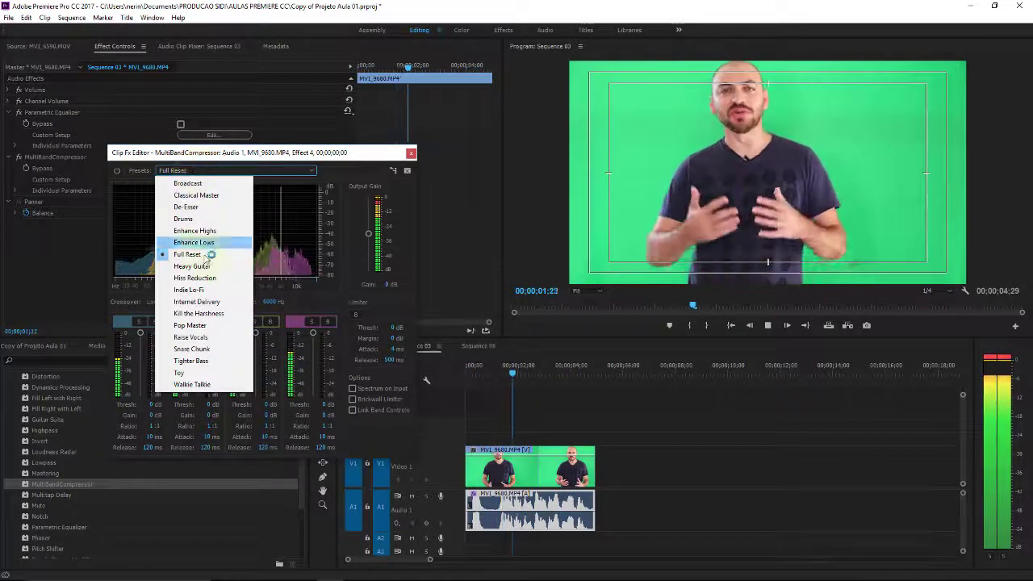
left_click(206, 266)
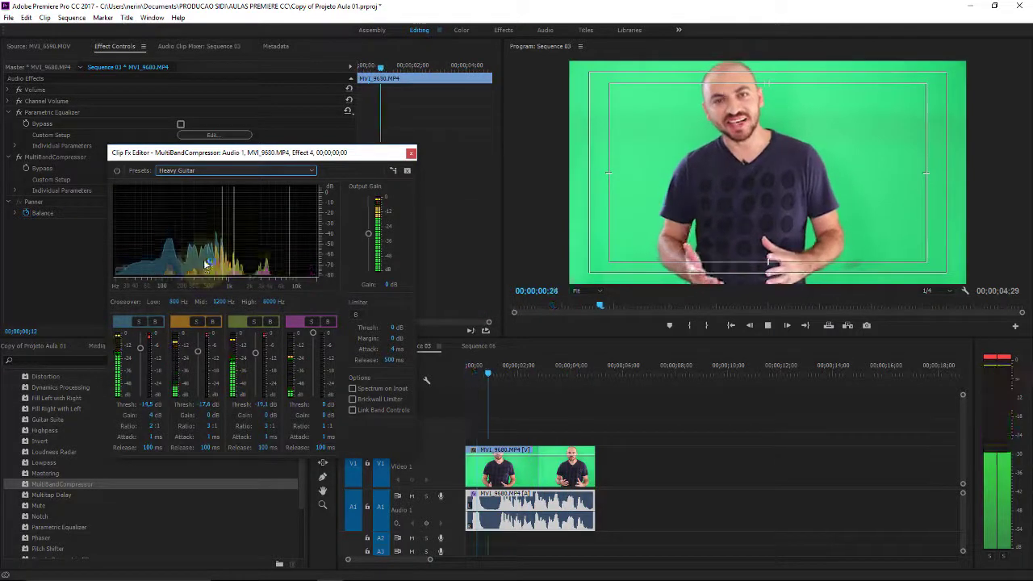
left_click(511, 376)
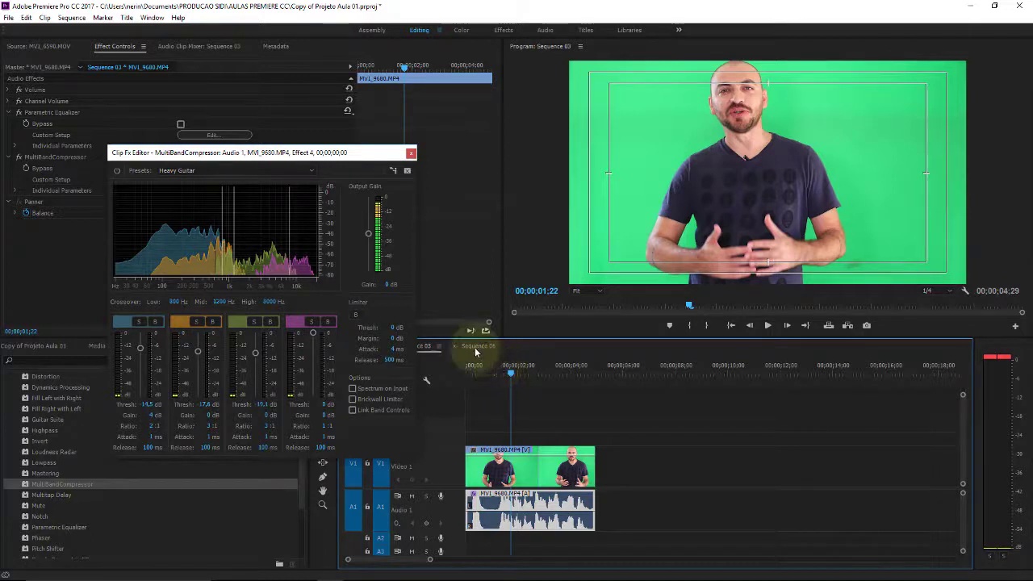
Play the clip from the start while trying the Hiss Reduction and Indie Lo-Fi presets.
left_click(472, 369)
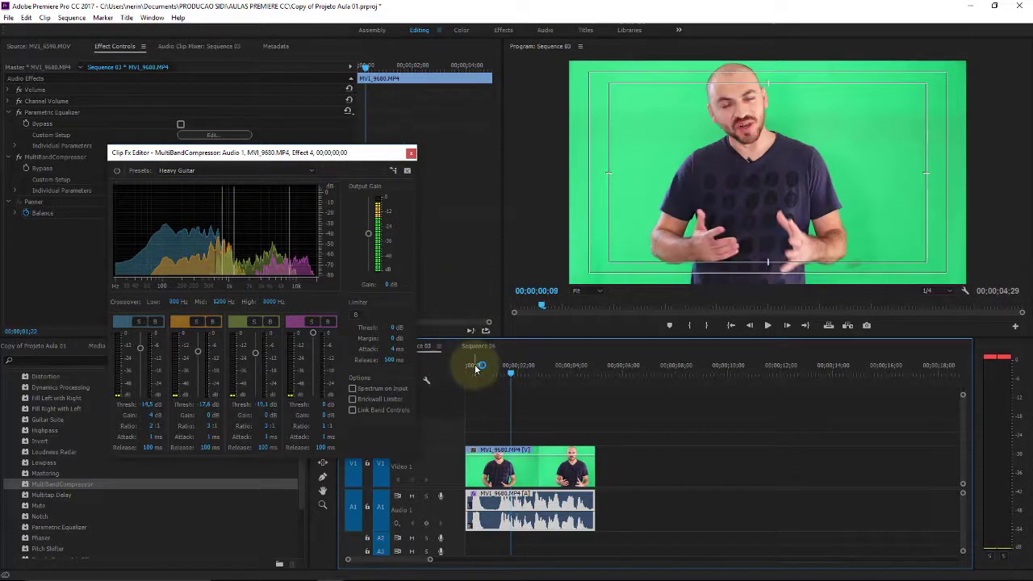
key("space")
left_click(242, 171)
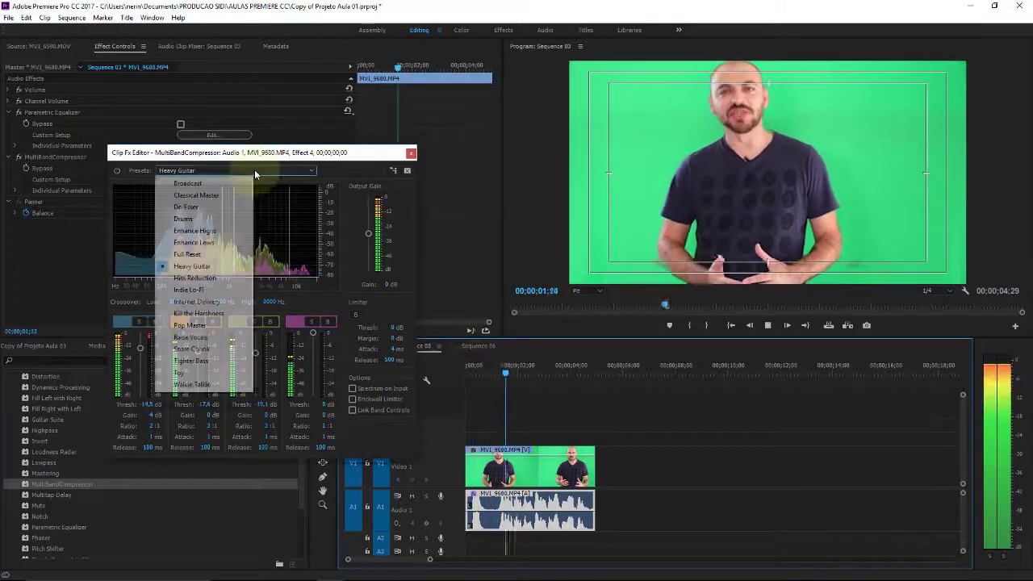
left_click(230, 279)
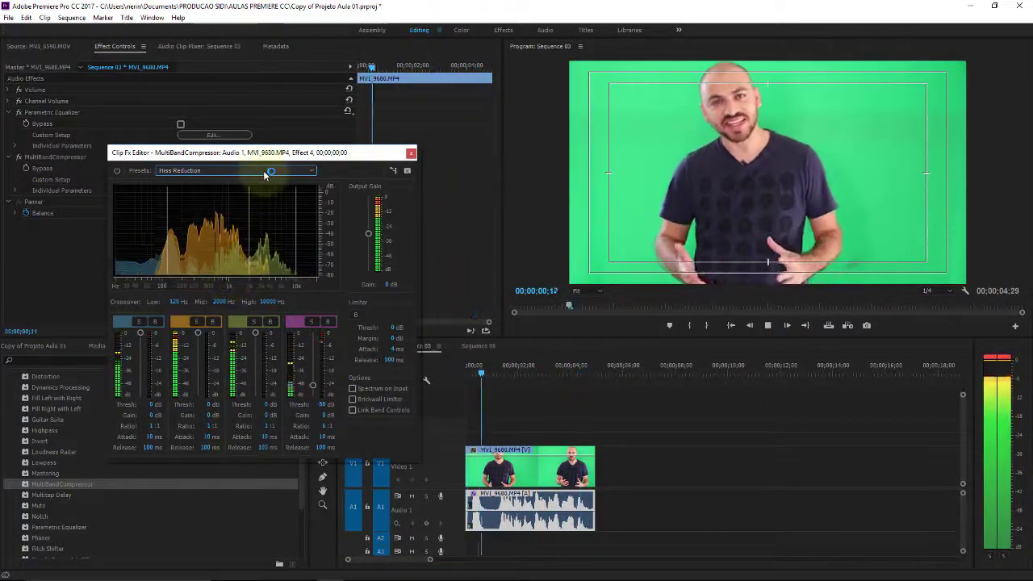
left_click(254, 172)
left_click(228, 289)
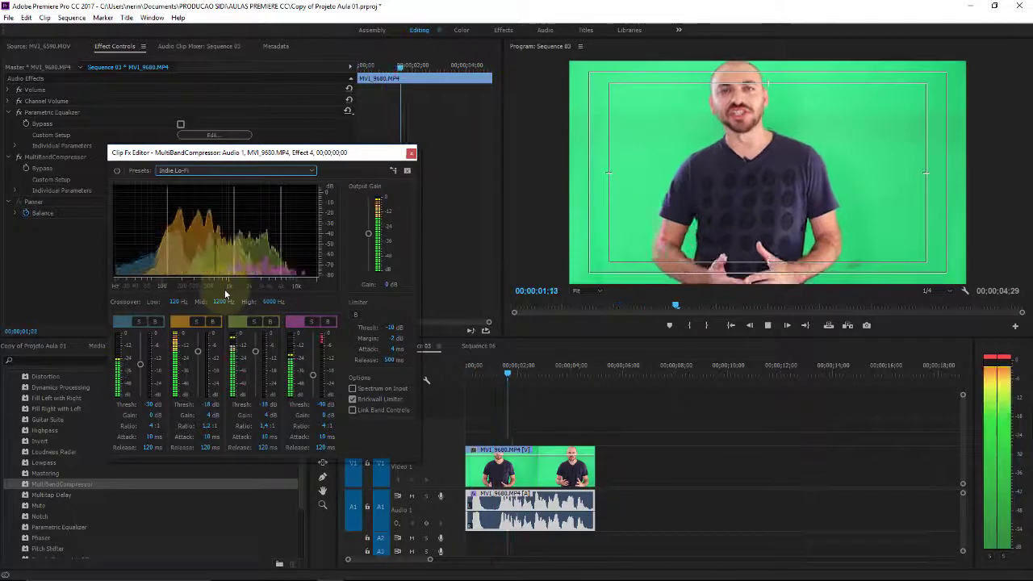
key("space")
Audition Internet Delivery, then apply Kill the Harshness and stop playback.
left_click(267, 173)
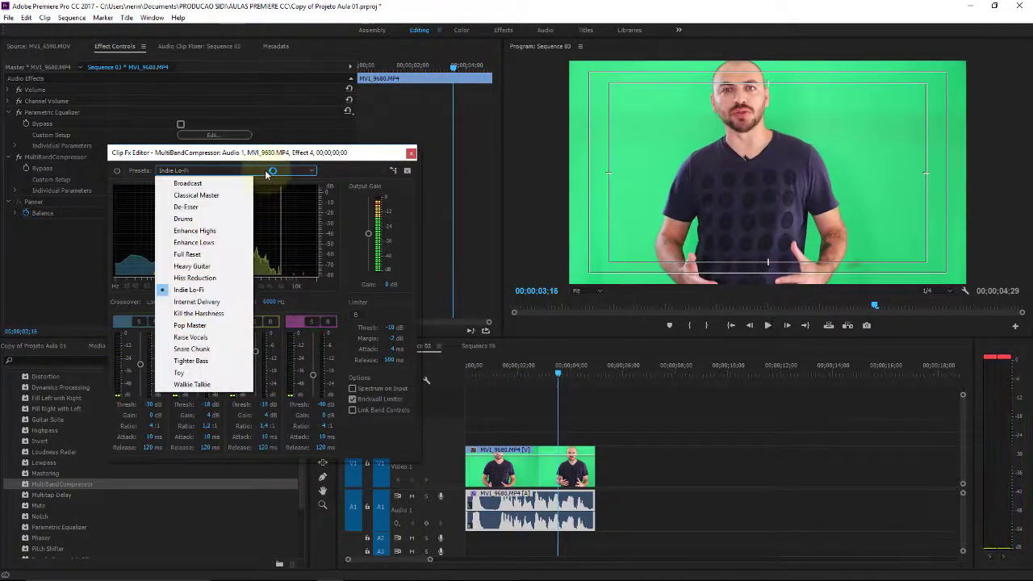
left_click(217, 306)
left_click(475, 367)
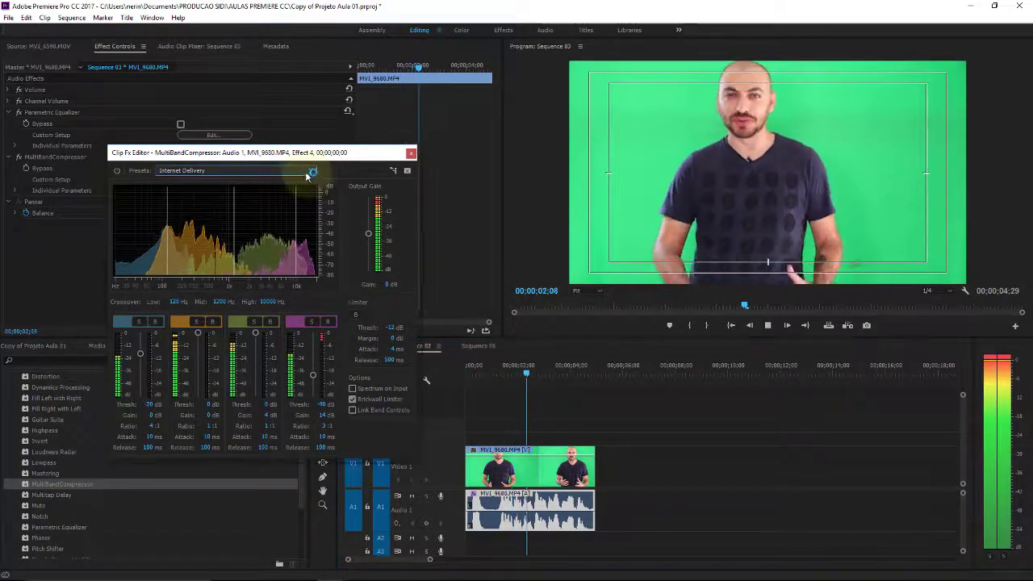
left_click(311, 171)
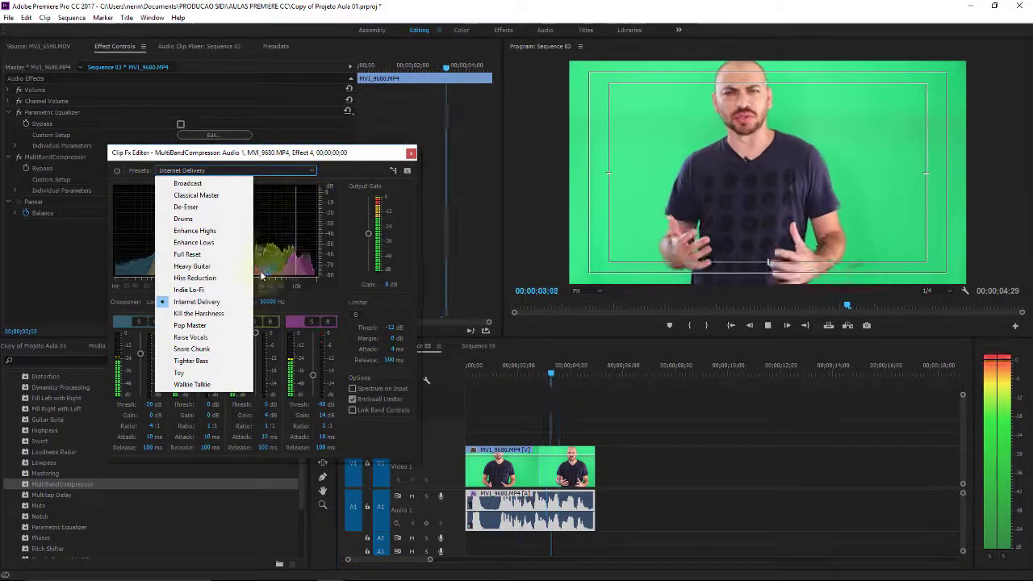
left_click(230, 315)
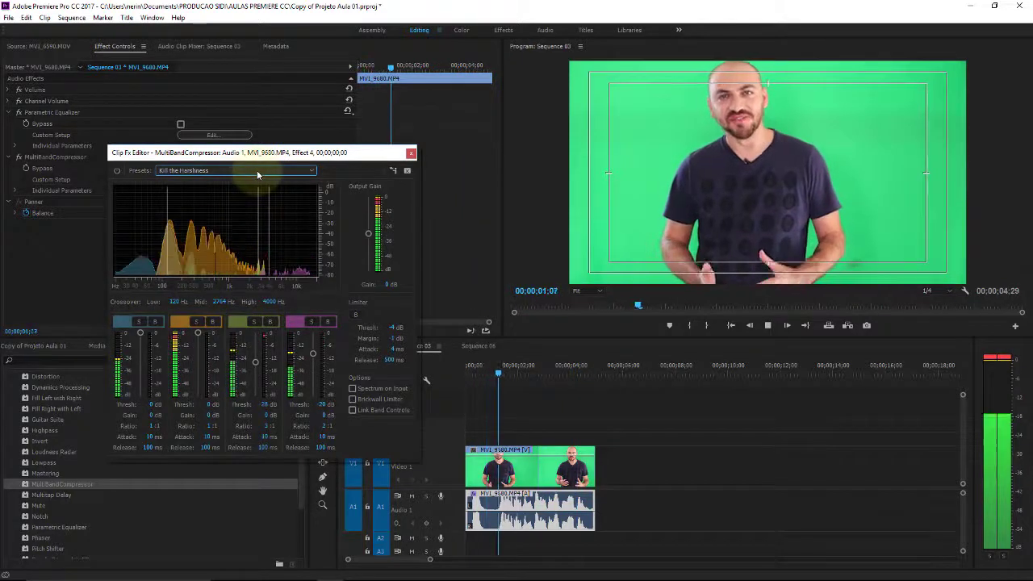
key("space")
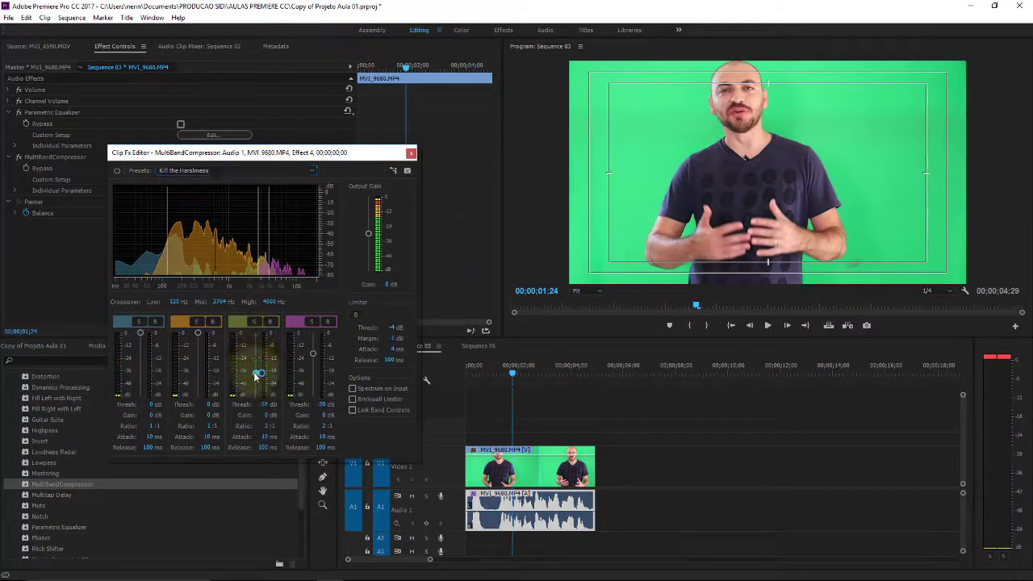
Lower the mid band threshold to -41 dB, un-solo the high band, and resume playback.
left_click_drag(255, 375, 256, 376)
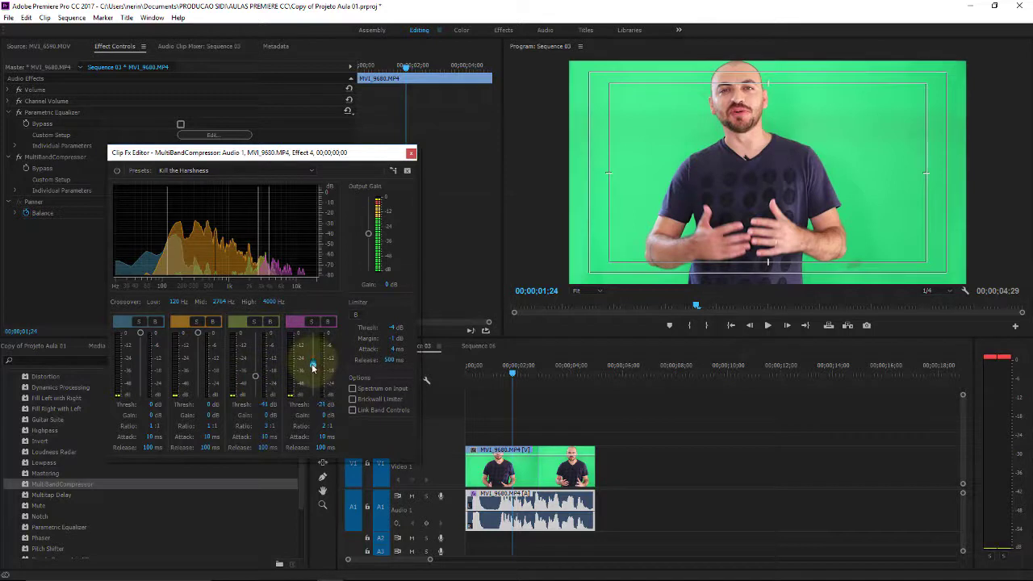
left_click(313, 322)
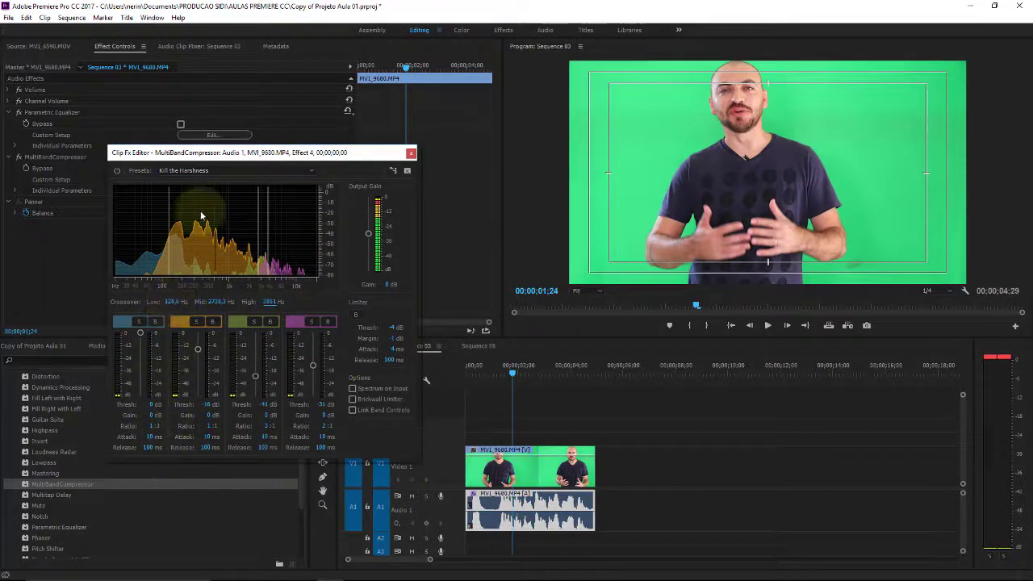
key("space")
Replay the clip from the start with the Pop Master and then Raise Vocals presets.
left_click(247, 171)
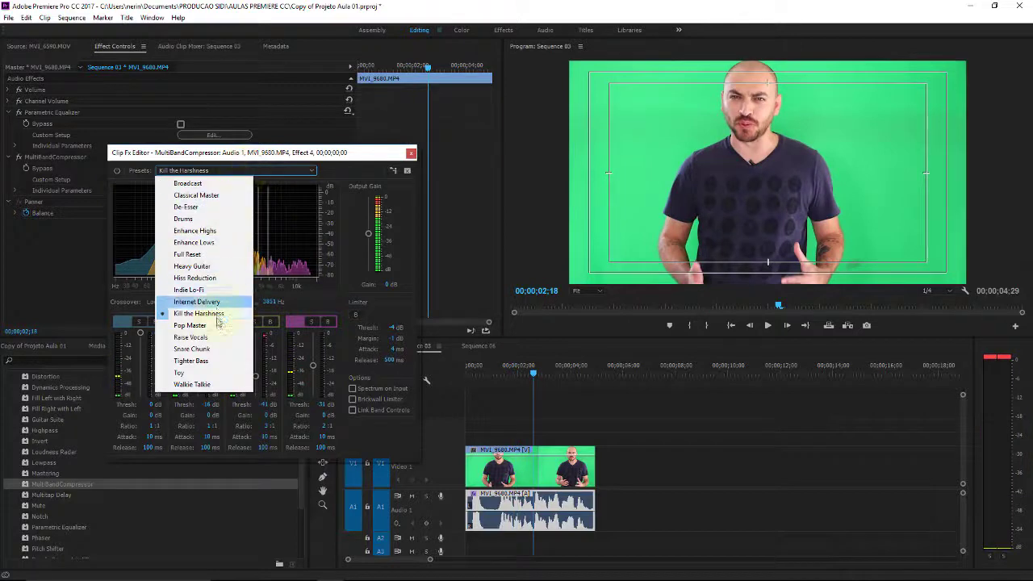
left_click(218, 327)
left_click(485, 369)
key("space")
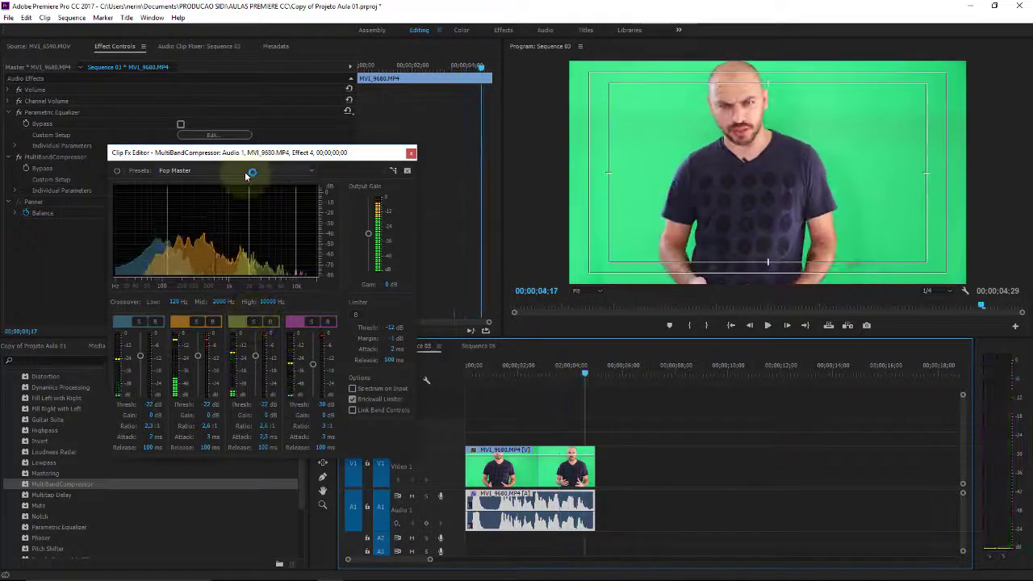
left_click(242, 170)
left_click(202, 338)
left_click(471, 367)
key("space")
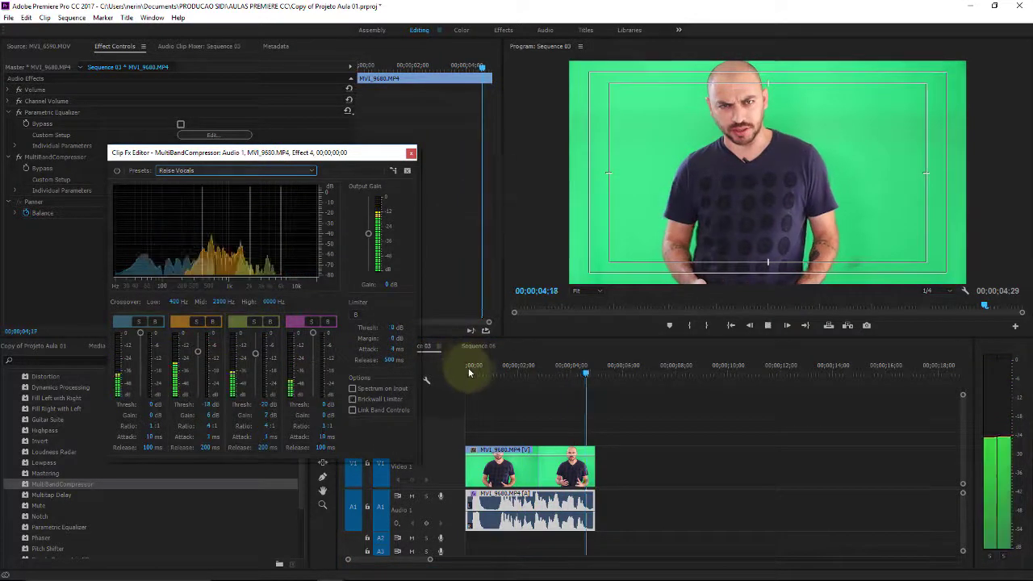
Apply Snare Chunk, then switch back to Raise Vocals and replay for comparison.
left_click(226, 170)
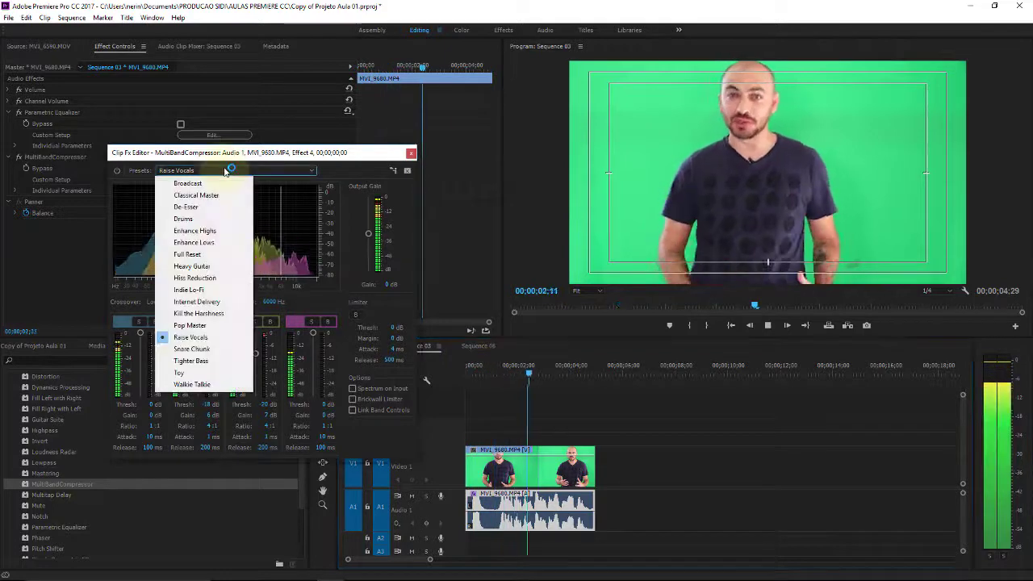
left_click(217, 348)
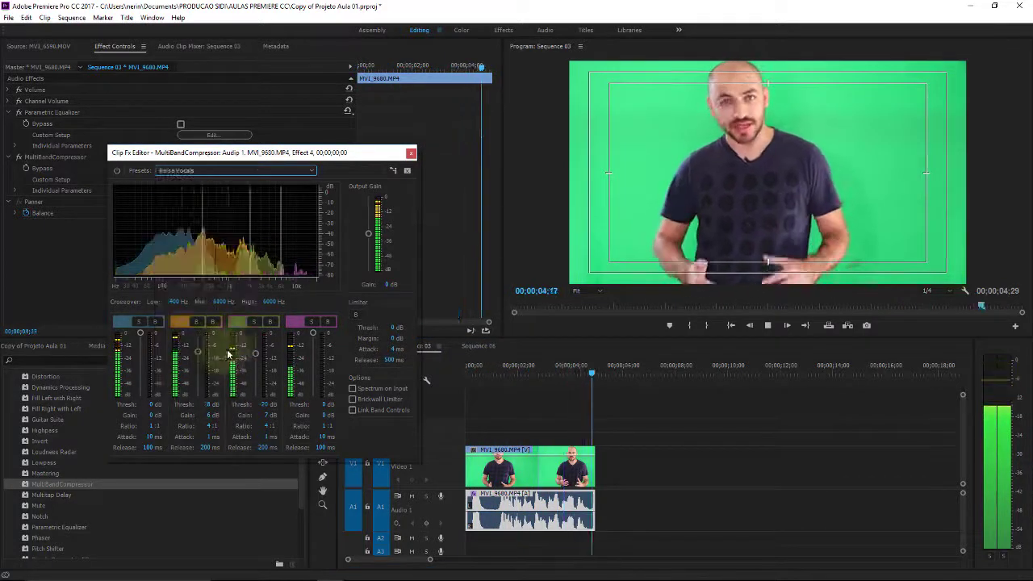
left_click(475, 367)
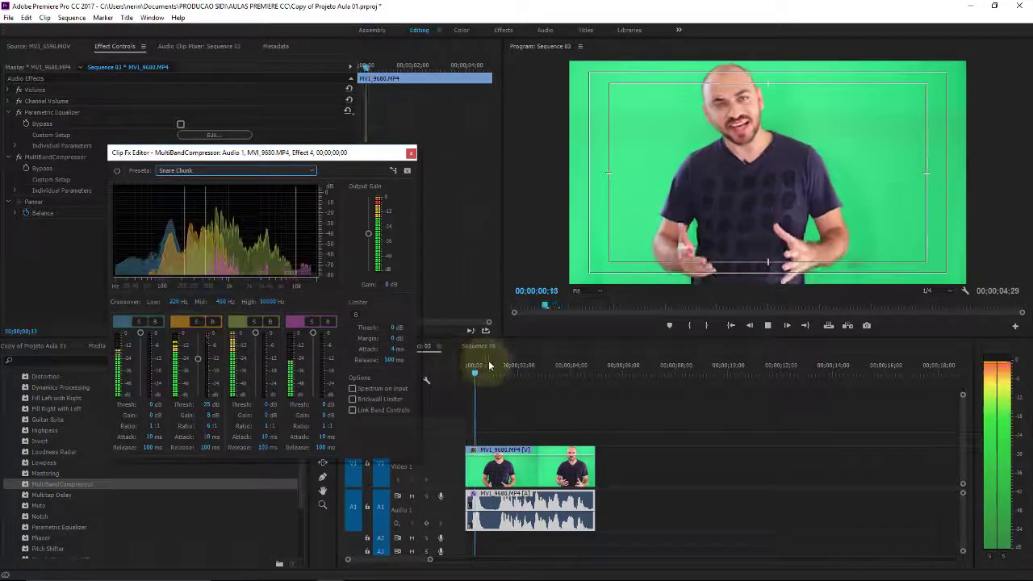
key("space")
left_click(251, 173)
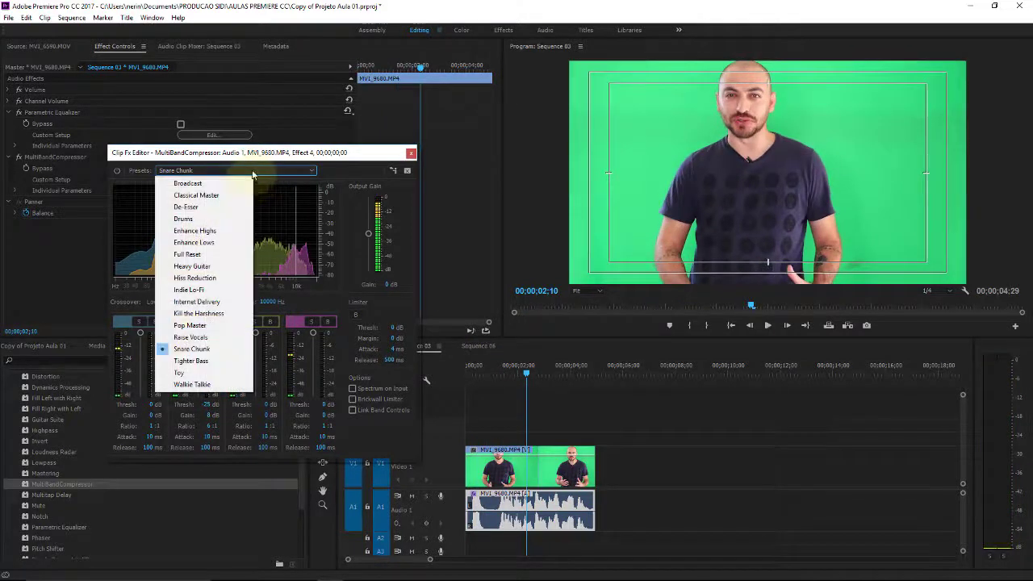
left_click(204, 337)
left_click(475, 367)
key("space")
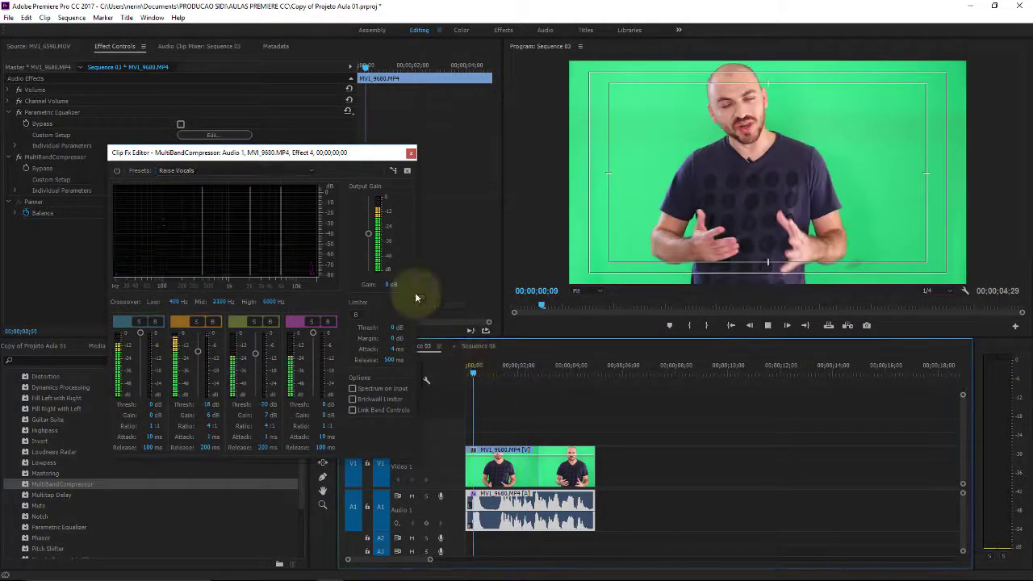
Replay with Snare Chunk, then apply the Tighter Bass preset.
left_click(275, 171)
left_click(202, 349)
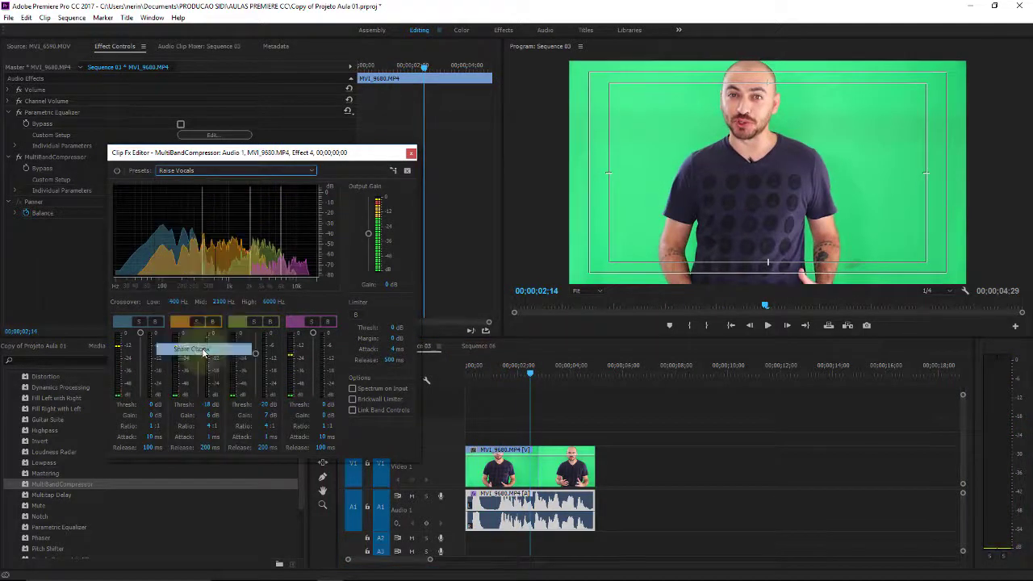
left_click(475, 365)
key("space")
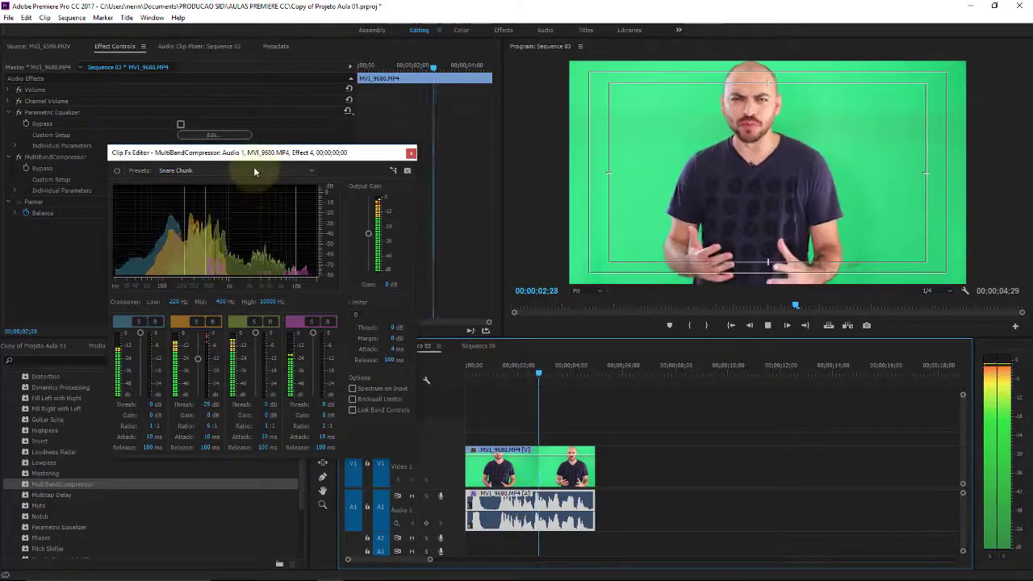
left_click(254, 169)
left_click(206, 361)
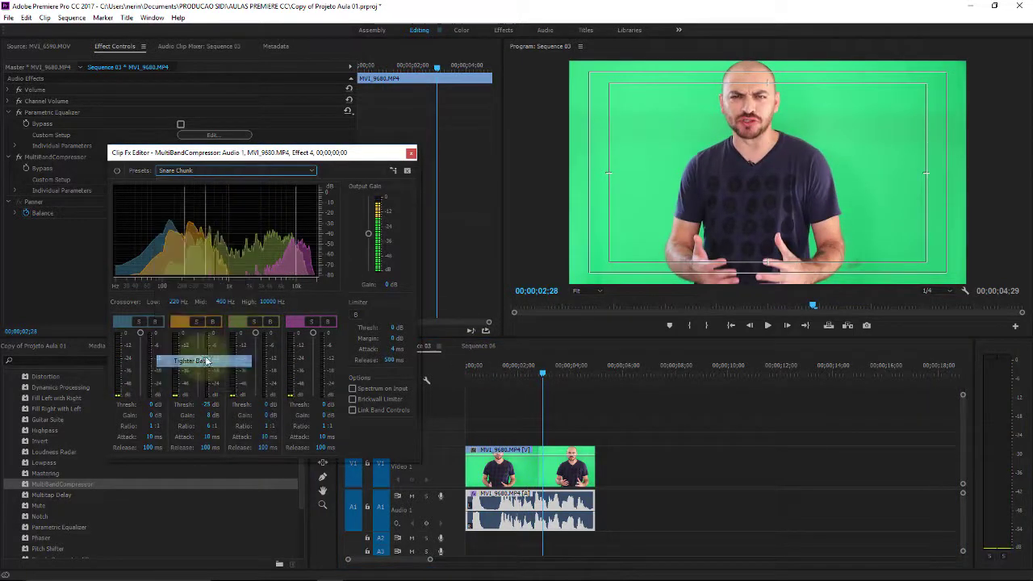
Play the clip from near its start twice to hear the Tighter Bass preset.
left_click(487, 370)
key("space")
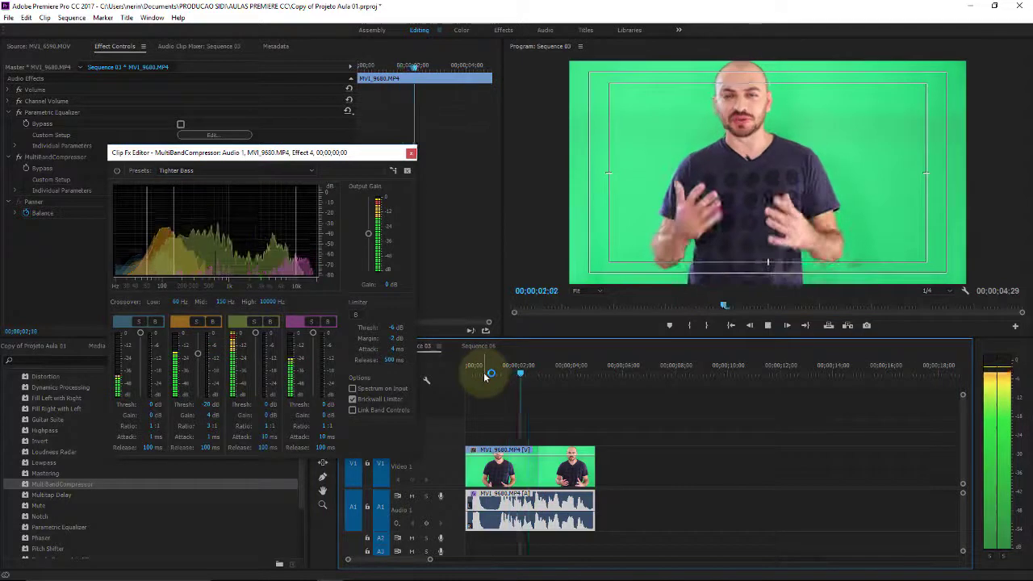
key("space")
left_click(481, 371)
key("space")
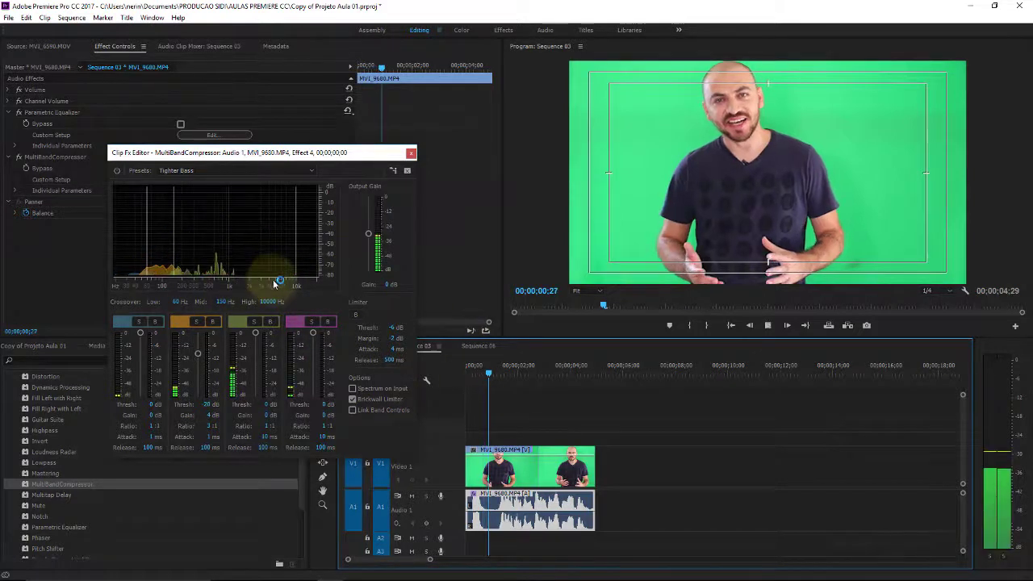
Replay the clip from the start with the Toy and then Walkie Talkie presets.
left_click(247, 170)
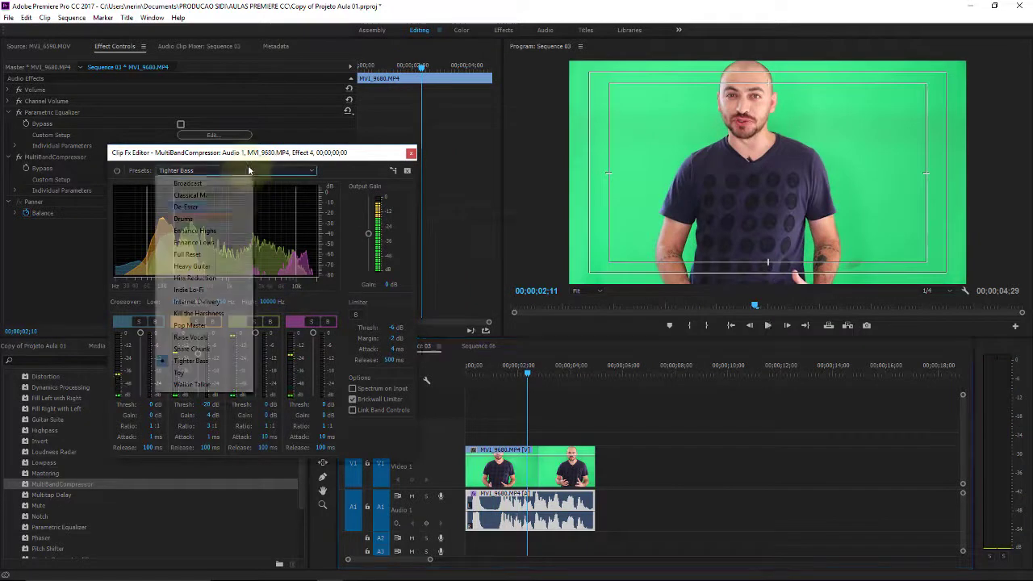
left_click(208, 372)
left_click(474, 367)
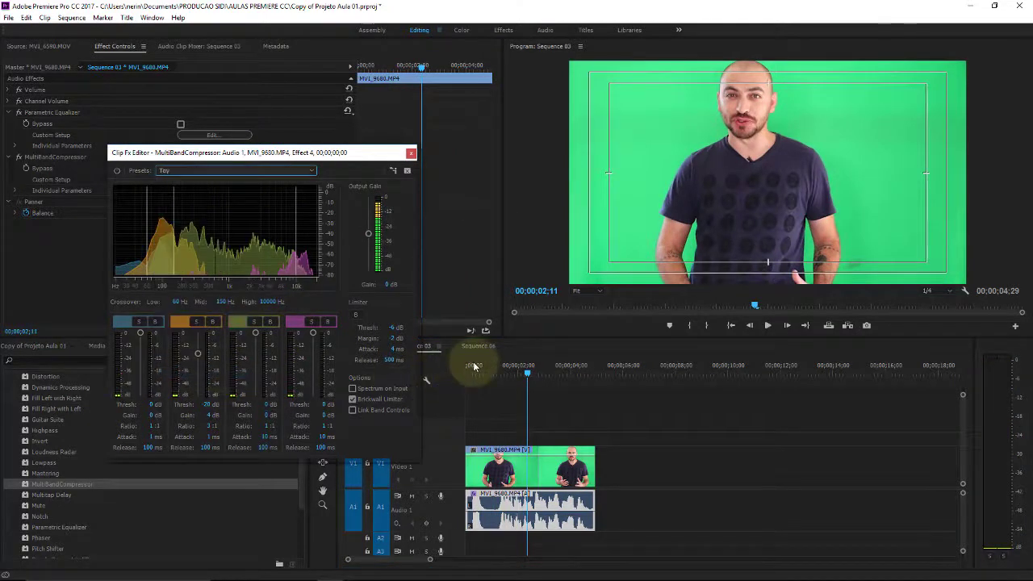
key("space")
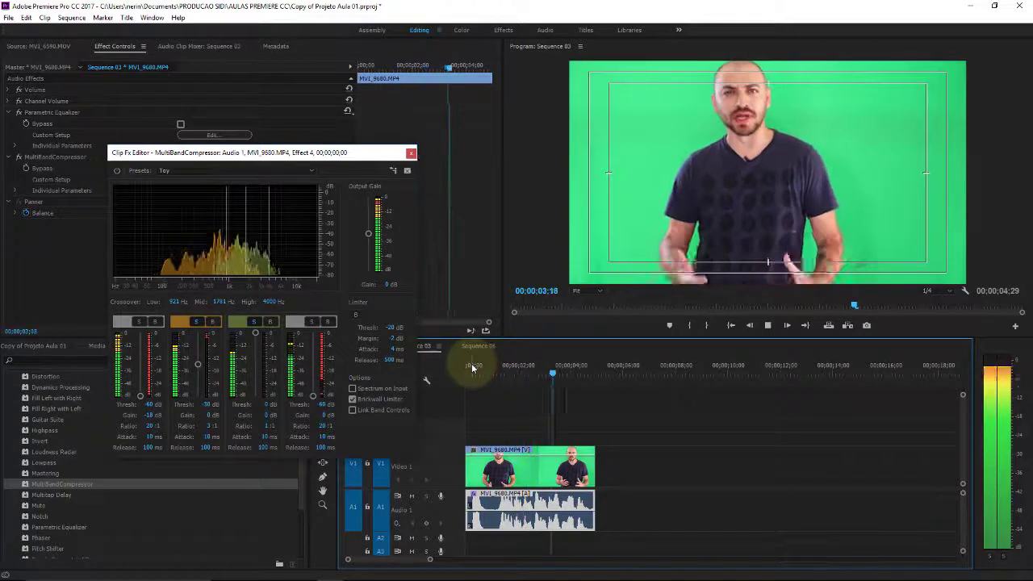
left_click(246, 170)
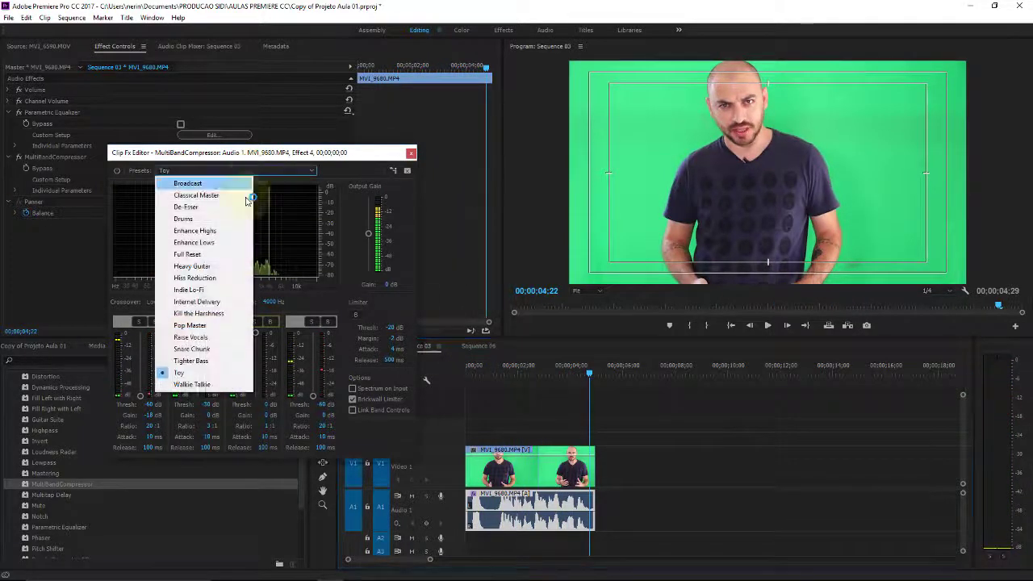
left_click(224, 384)
left_click(474, 369)
key("space")
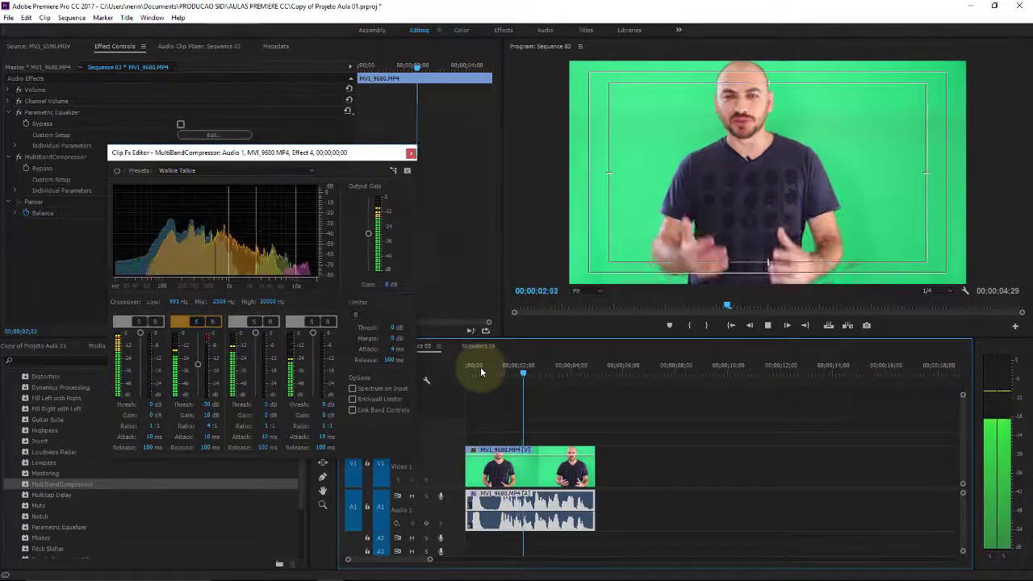
Return to the Broadcast preset (127, 1147, 6980 Hz crossovers) and play the clip.
left_click(298, 170)
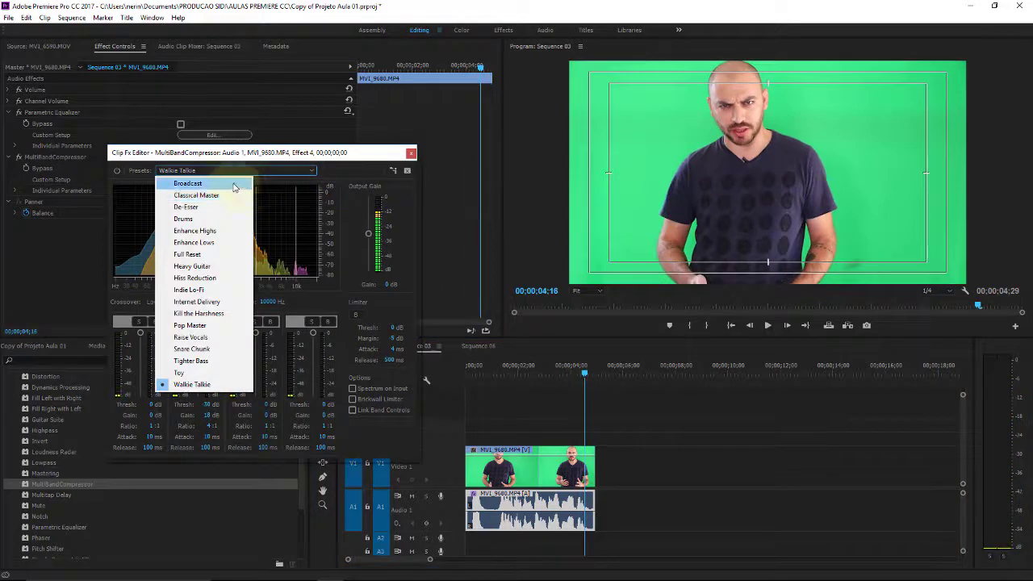
left_click(185, 183)
left_click(482, 367)
key("space")
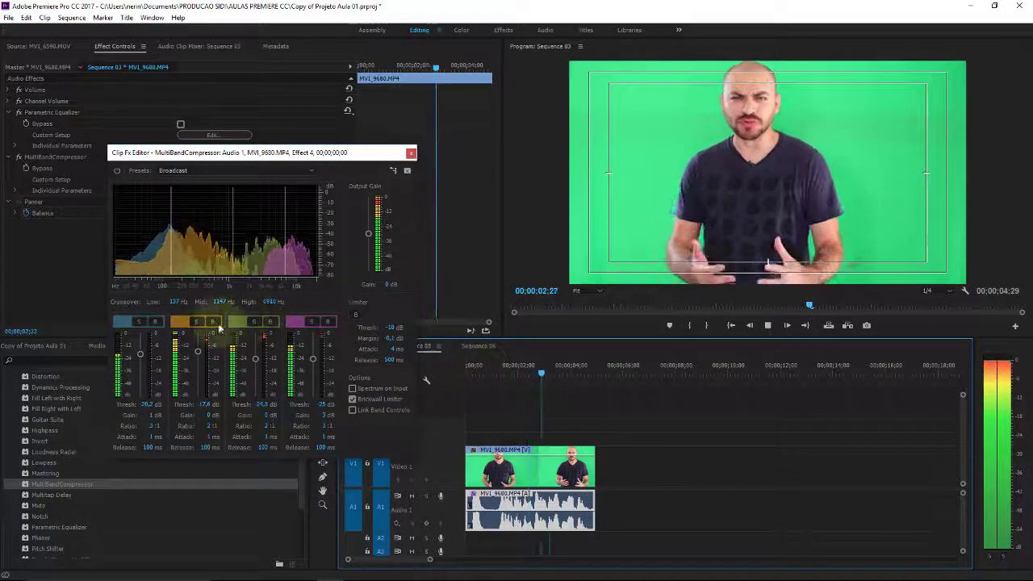
Replay the clip from about 1 second with the Broadcast preset, then close the MultiBand Compressor editor.
key("space")
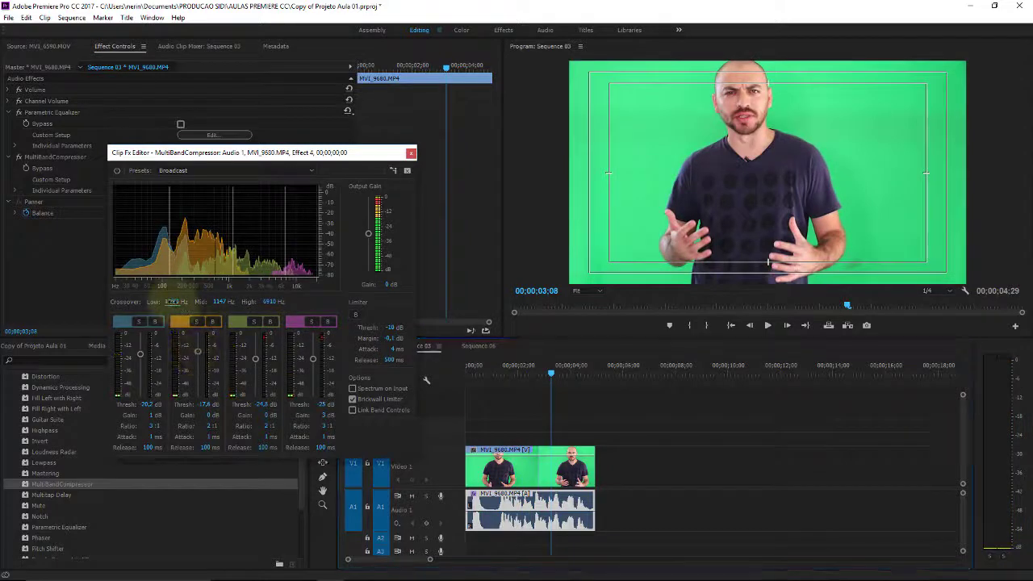
key("space")
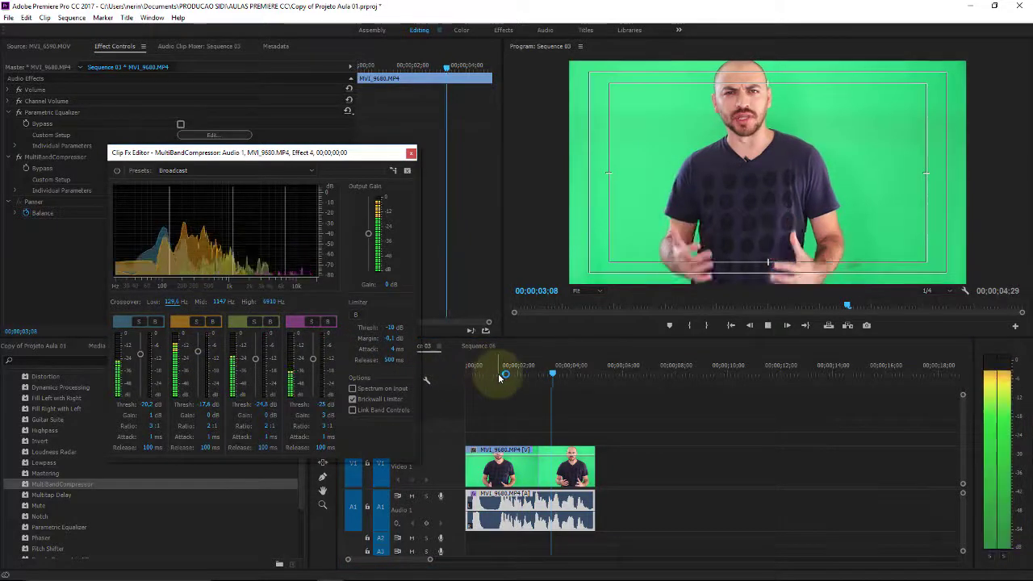
key("space")
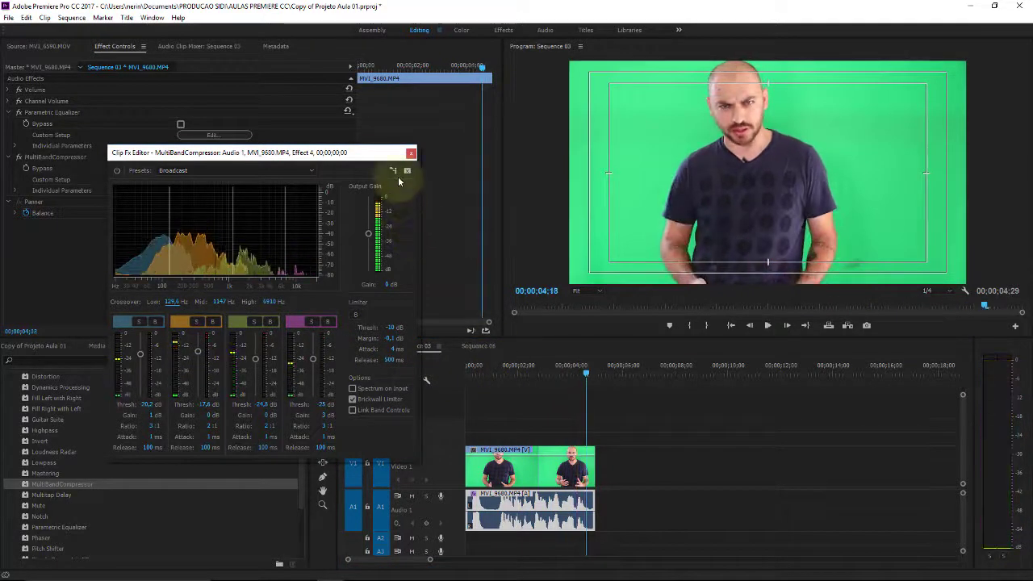
left_click(503, 368)
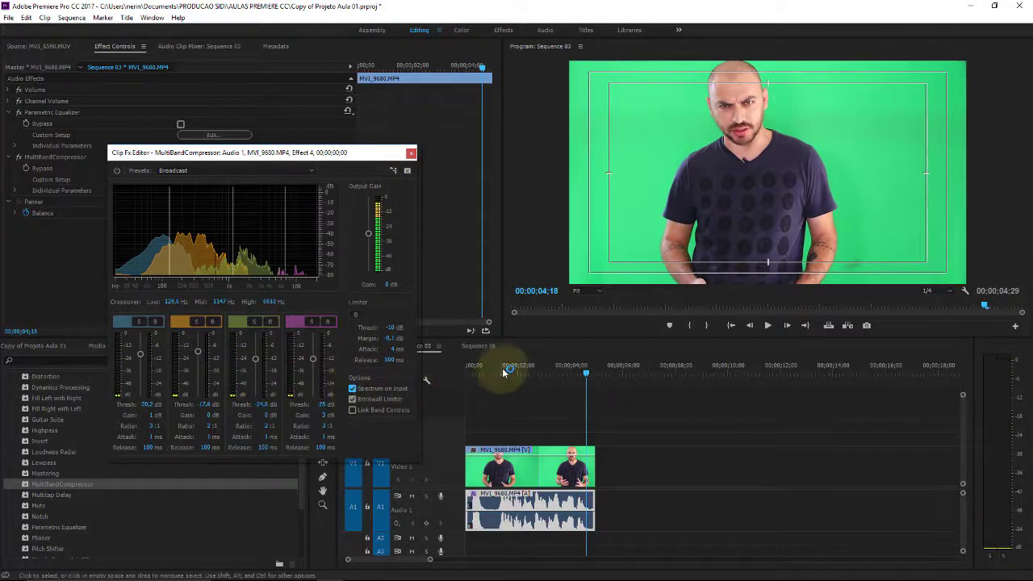
key("space")
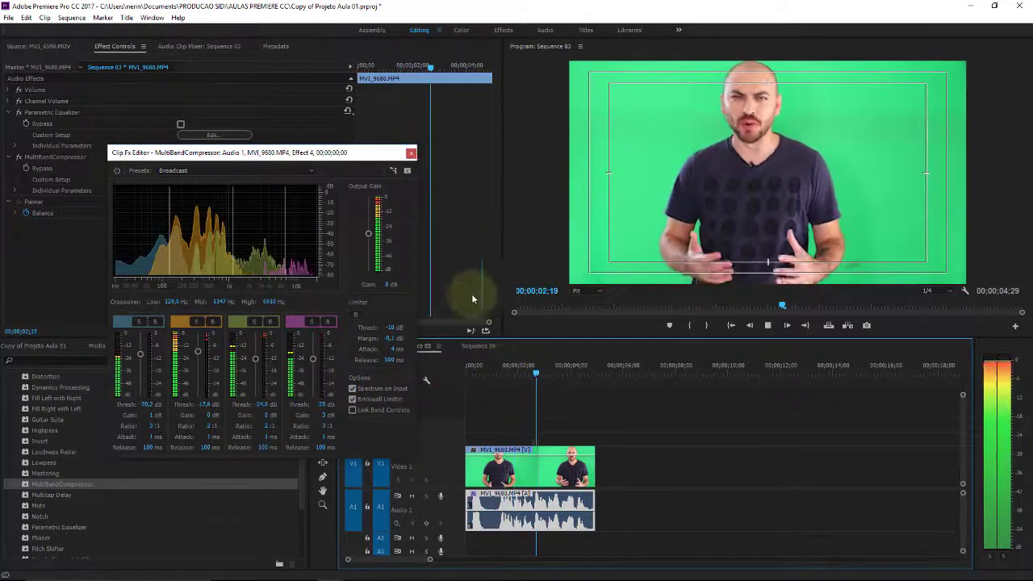
key("space")
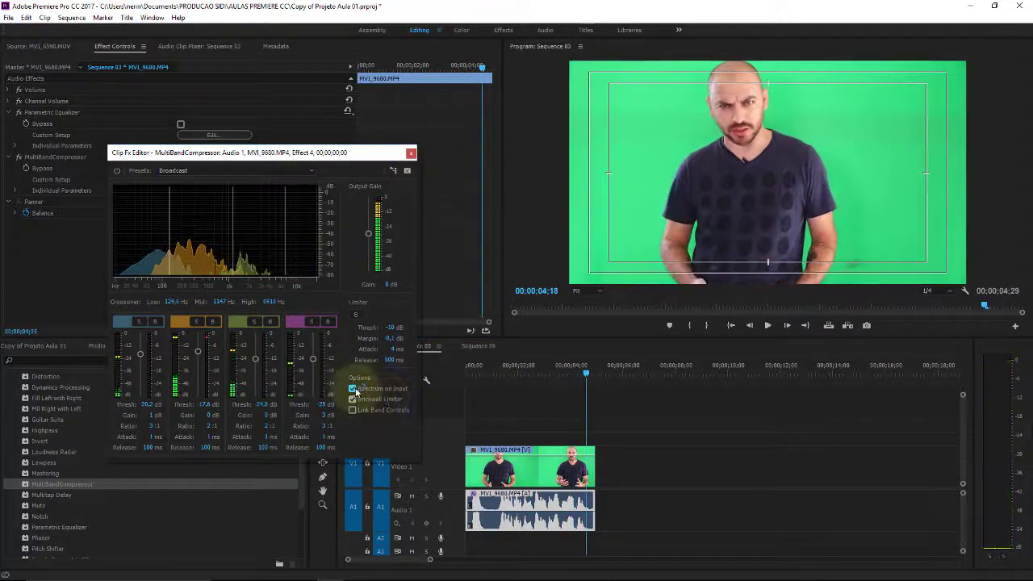
left_click(410, 152)
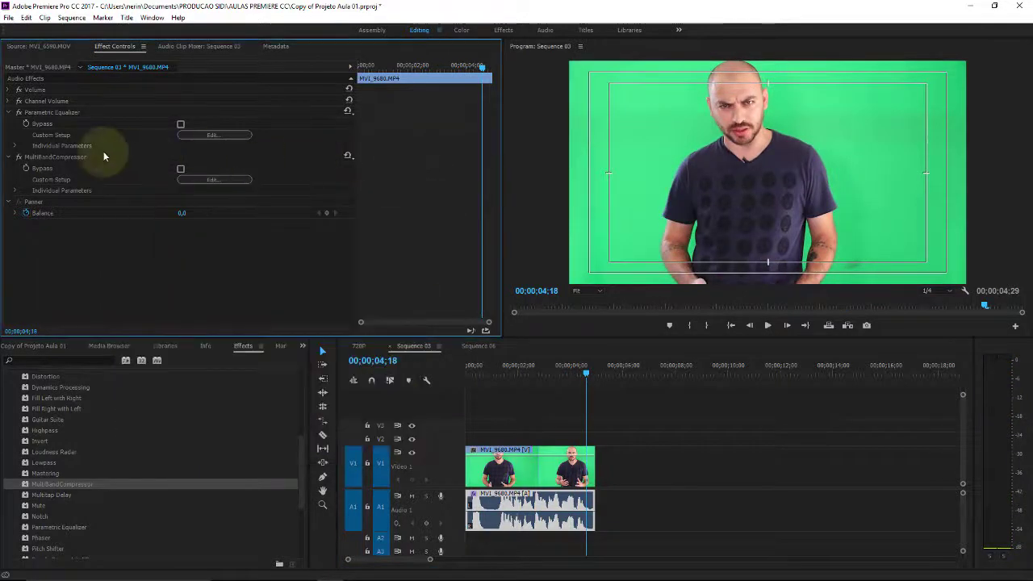
Replay the clip from about 1 second, save the project, and move the playhead to the clip's end.
left_click(503, 373)
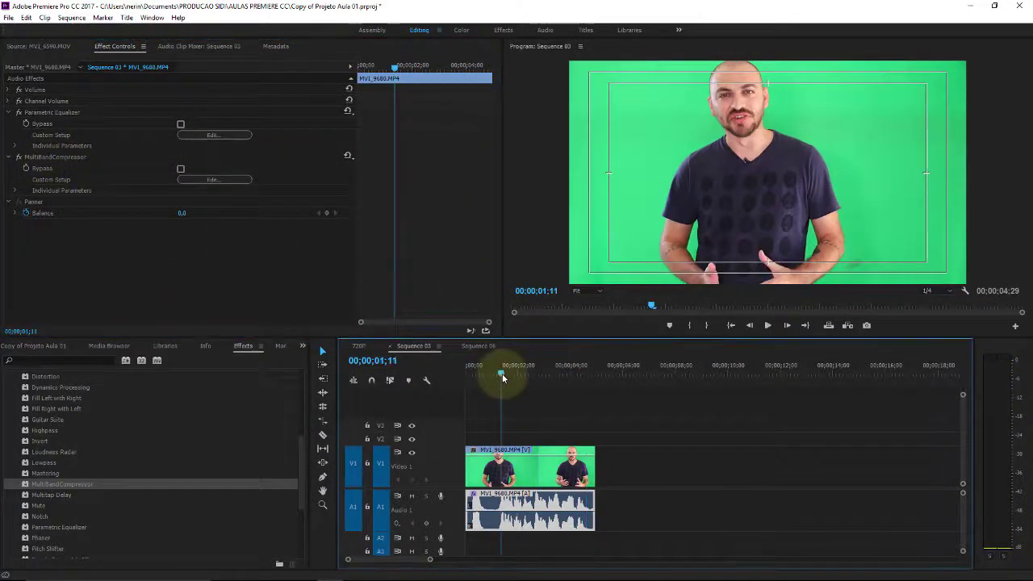
key("space")
key("space")
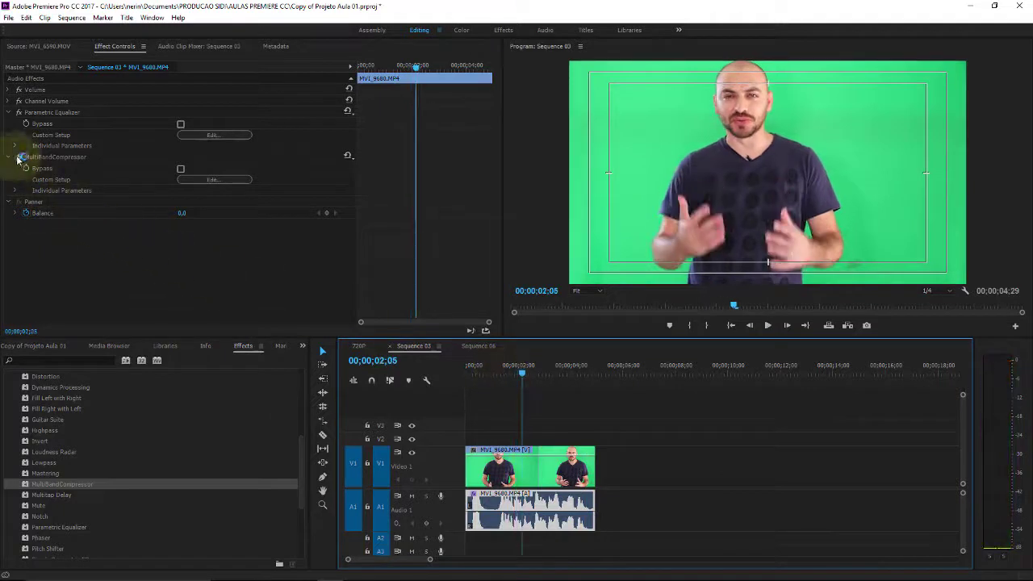
key("space")
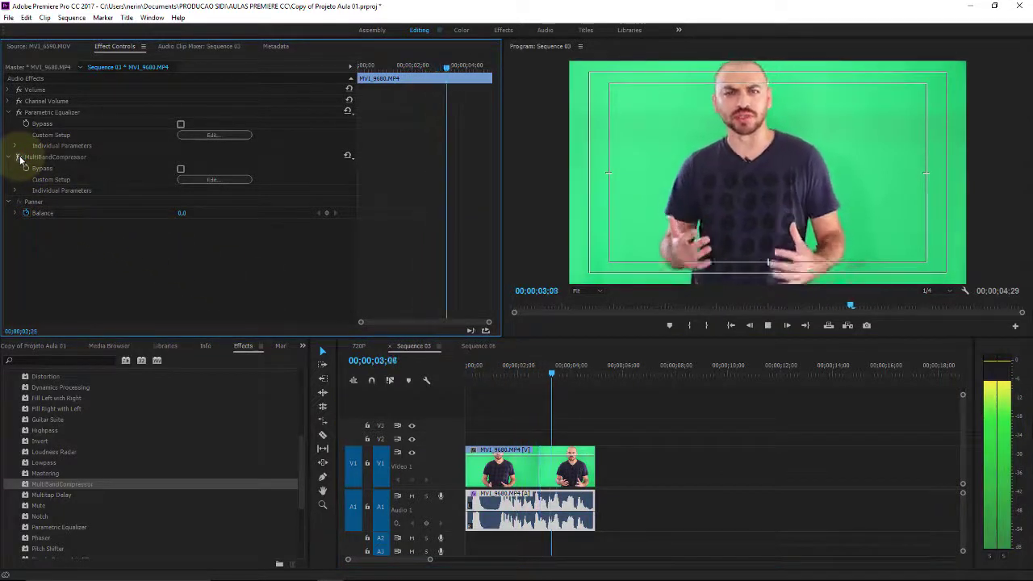
key("space")
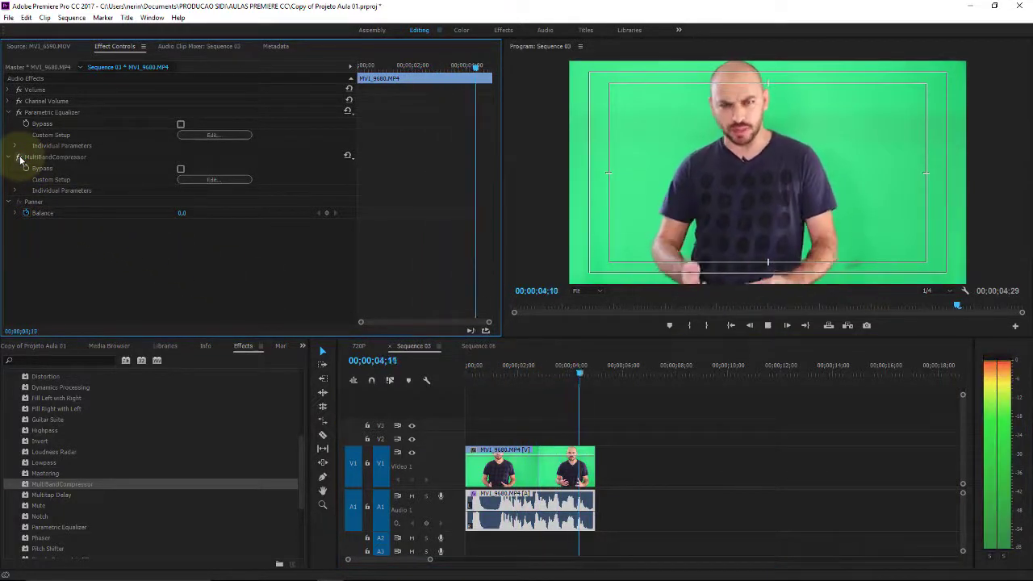
key("space")
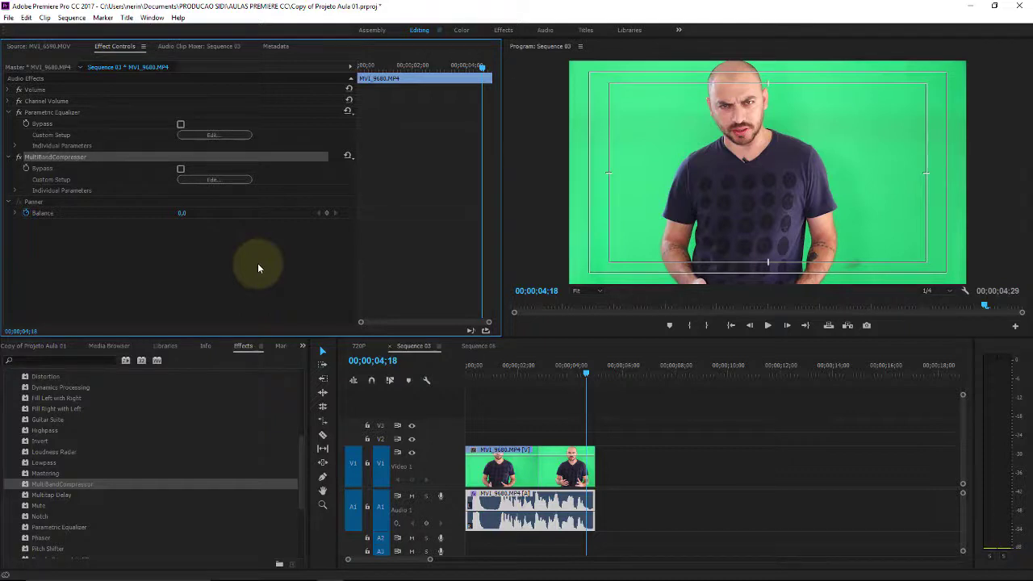
key("ctrl+s")
left_click_drag(590, 373, 598, 378)
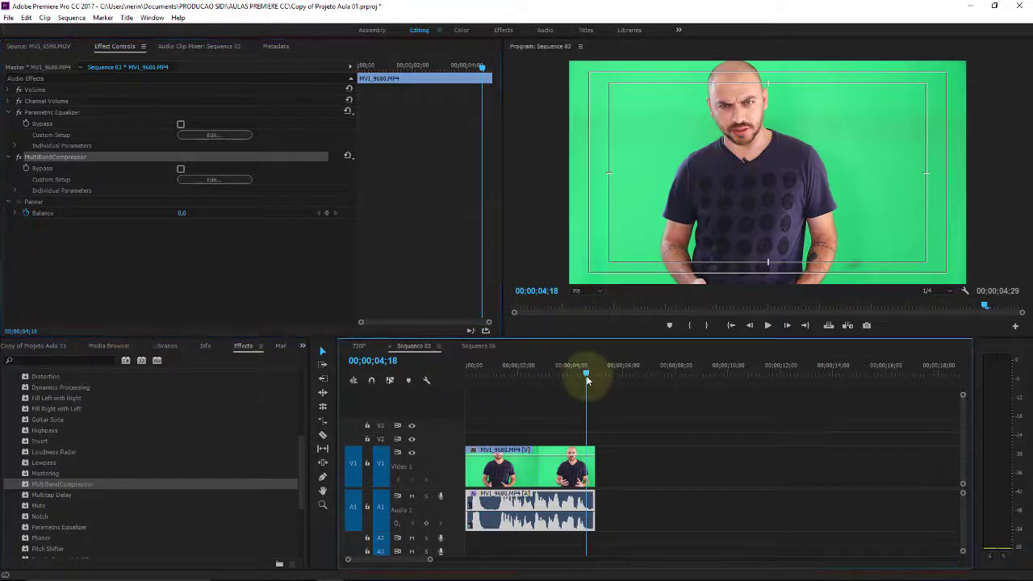